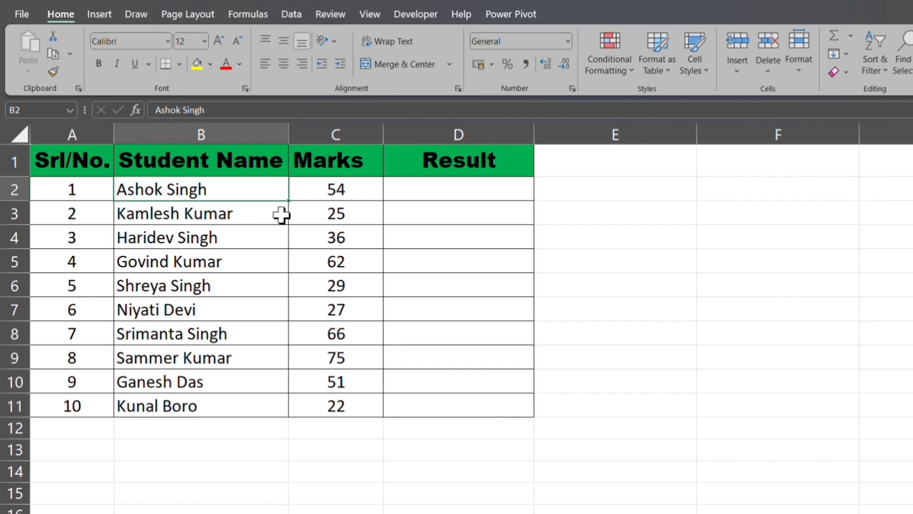
{"action": "left_click", "coordinate": [346, 190]}
{"action": "left_click", "coordinate": [340, 219]}
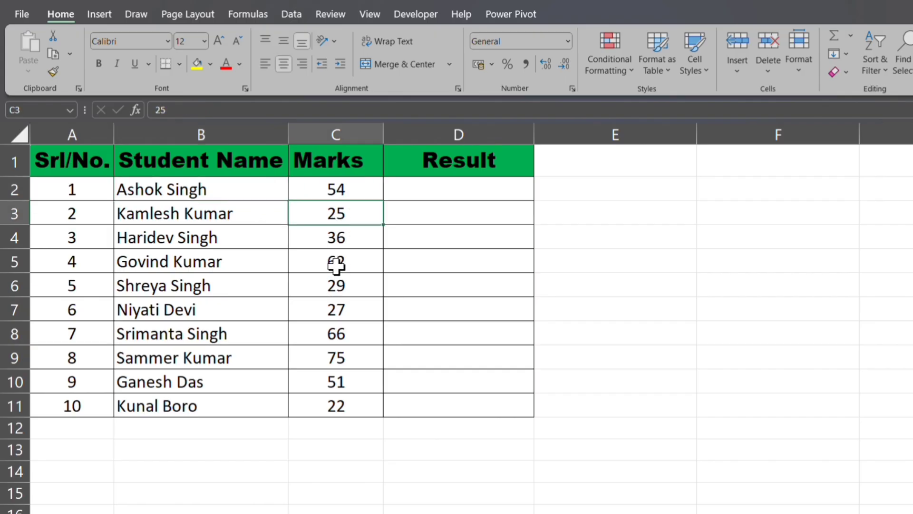
{"action": "left_click", "coordinate": [341, 191]}
{"action": "left_click", "coordinate": [346, 314]}
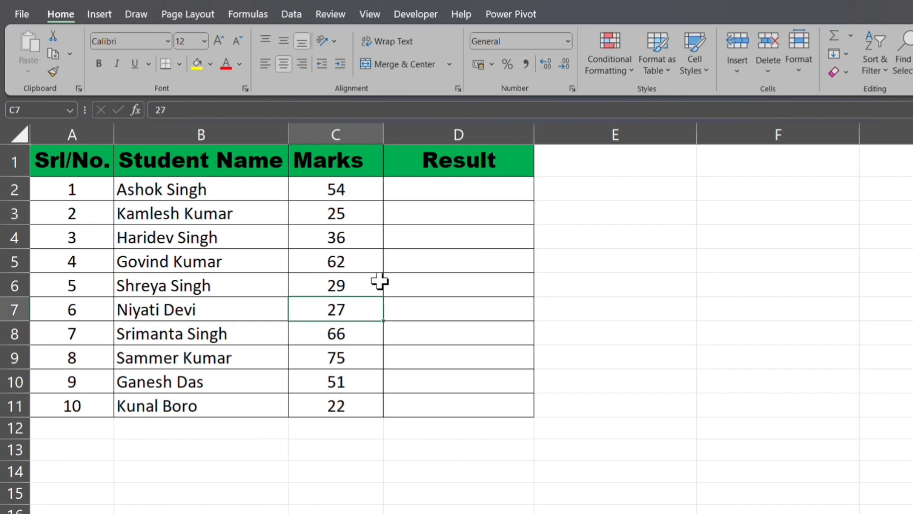
Start an IF formula in cell D2 that tests whether the mark in C2 is less than 30, inserting the less-than sign as a symbol.
{"action": "left_click", "coordinate": [434, 194]}
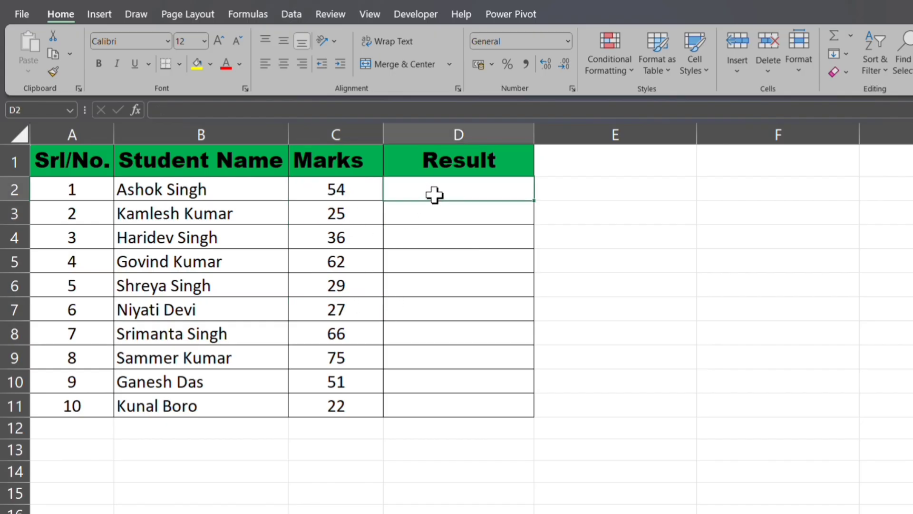
{"action": "type", "text": "=if"}
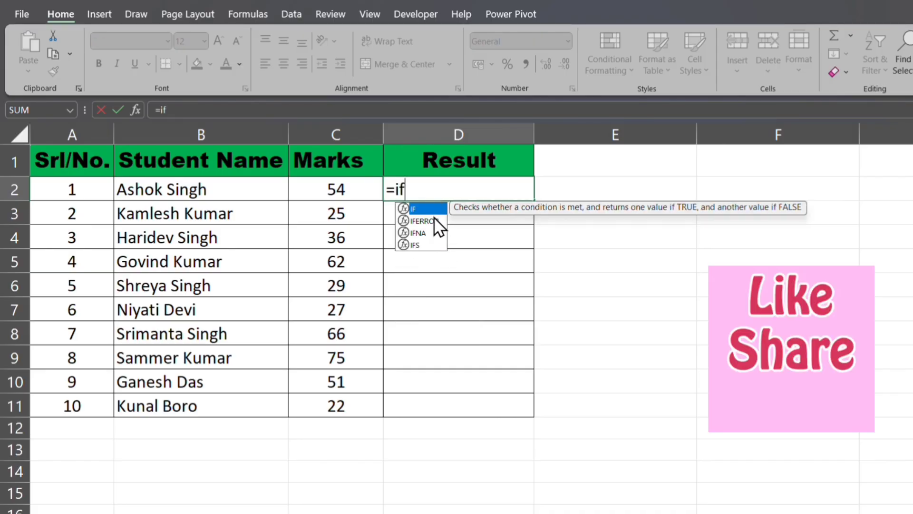
{"action": "key", "text": "Tab"}
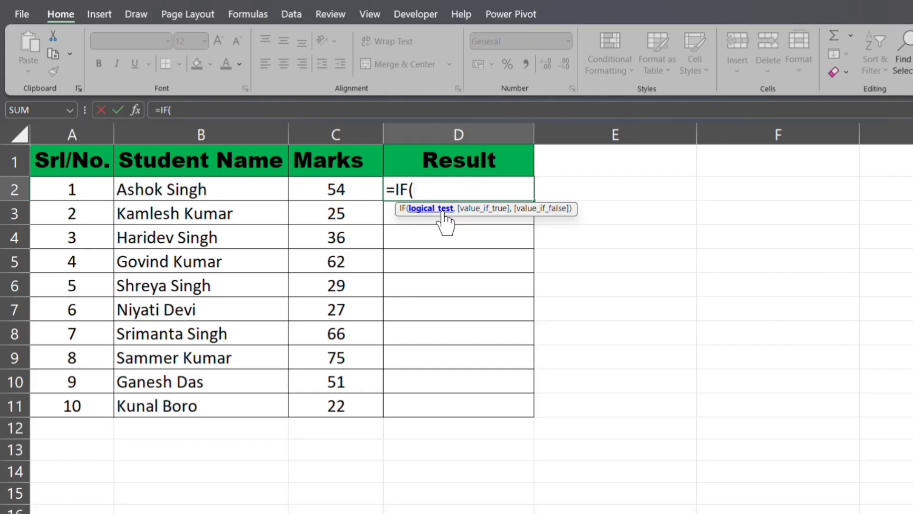
{"action": "left_click", "coordinate": [320, 189]}
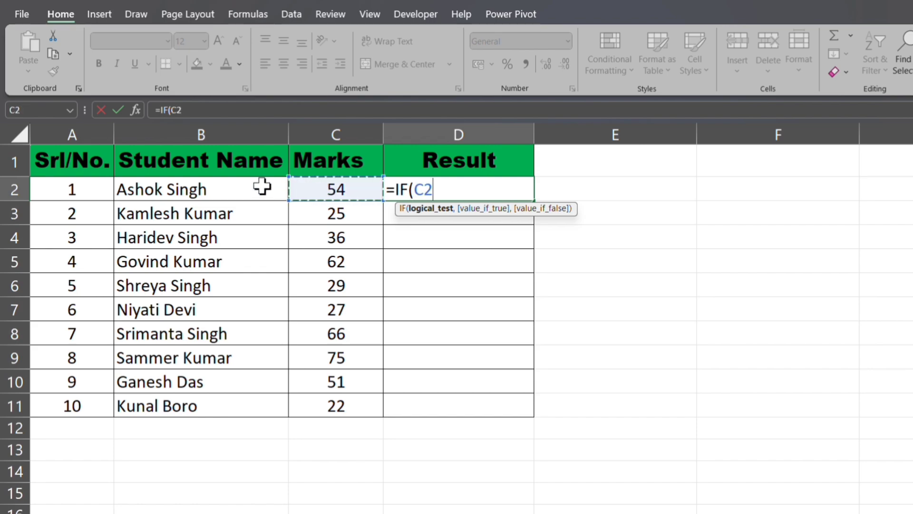
{"action": "left_click", "coordinate": [95, 12]}
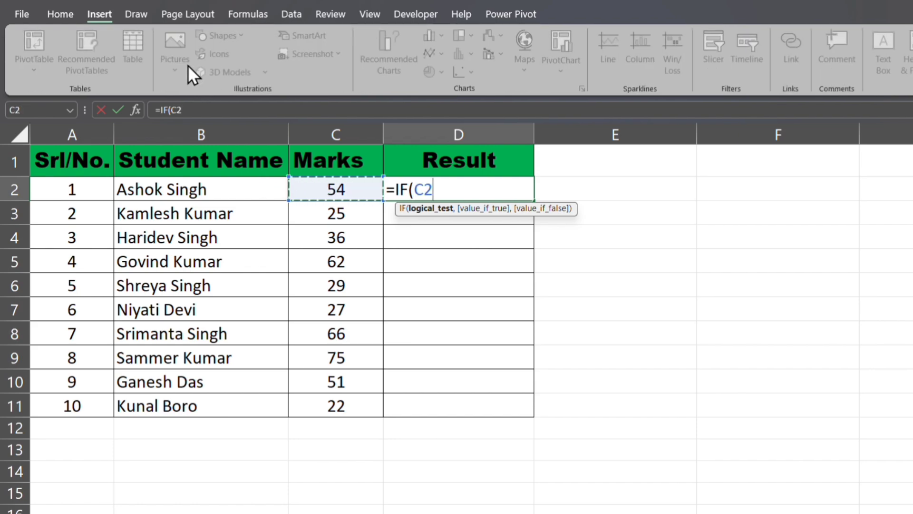
{"action": "type", "text": "<3"}
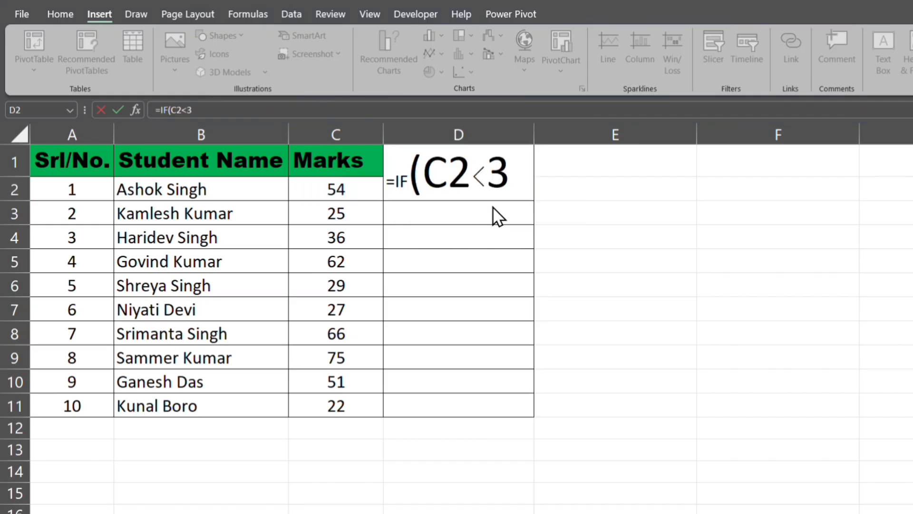
{"action": "type", "text": "0"}
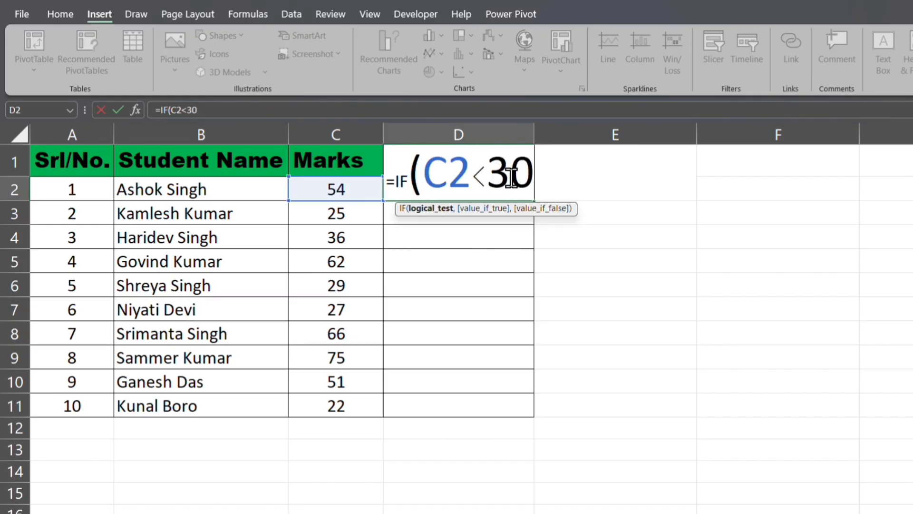
Complete the D2 formula to return "Fail" when true and "Pass" when false, and fill it down to D11.
{"action": "type", "text": ","}
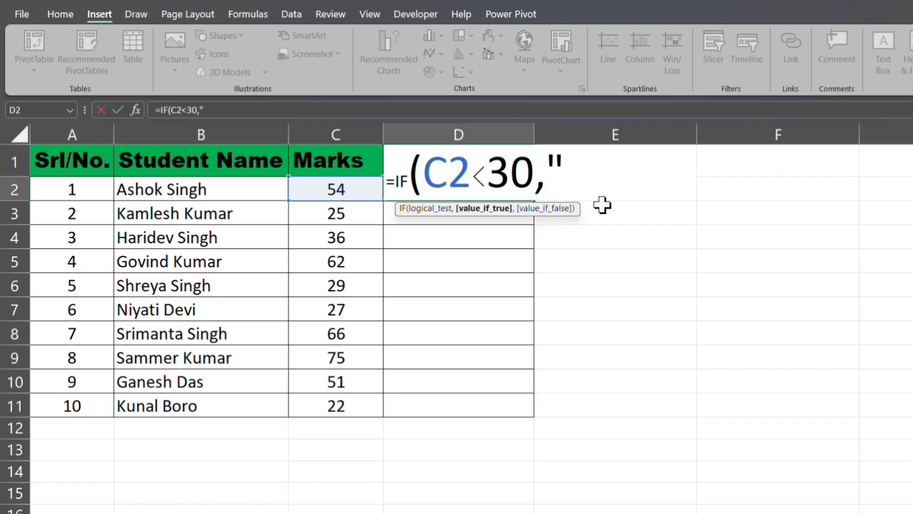
{"action": "type", "text": "Fail"}
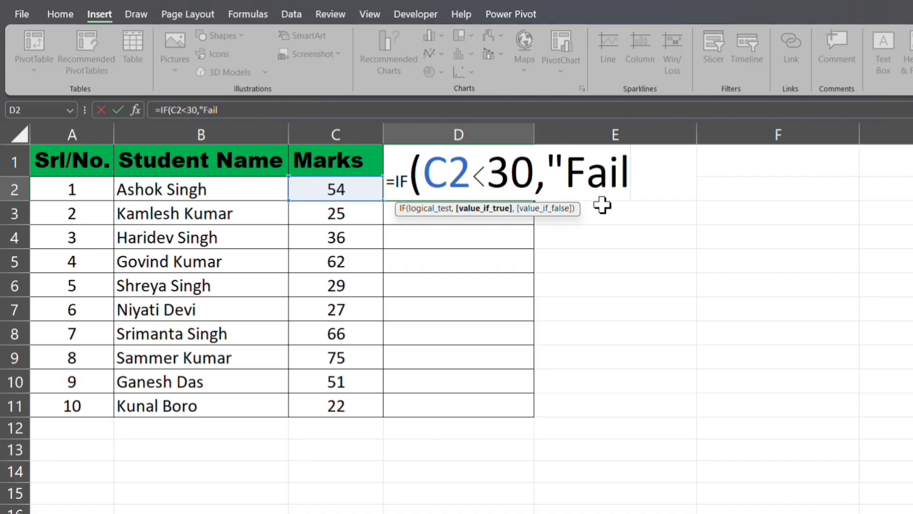
{"action": "type", "text": "\","}
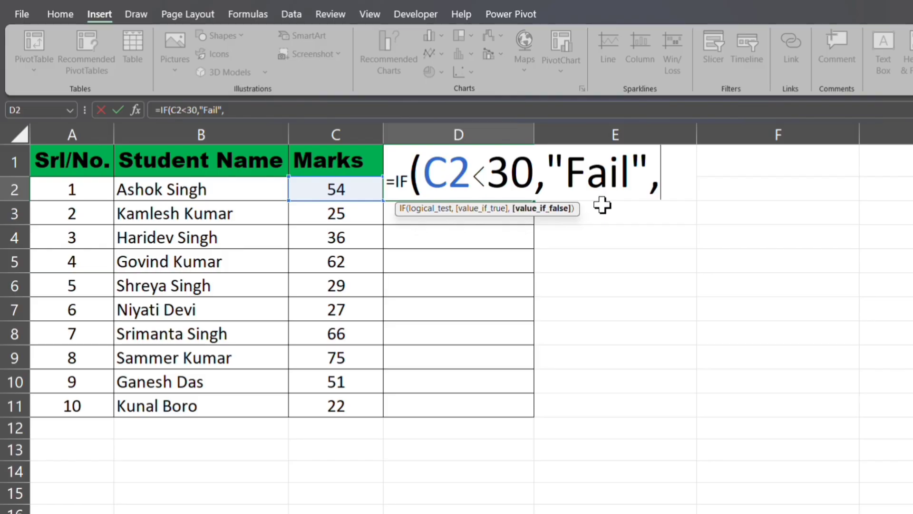
{"action": "type", "text": "\"Pass\""}
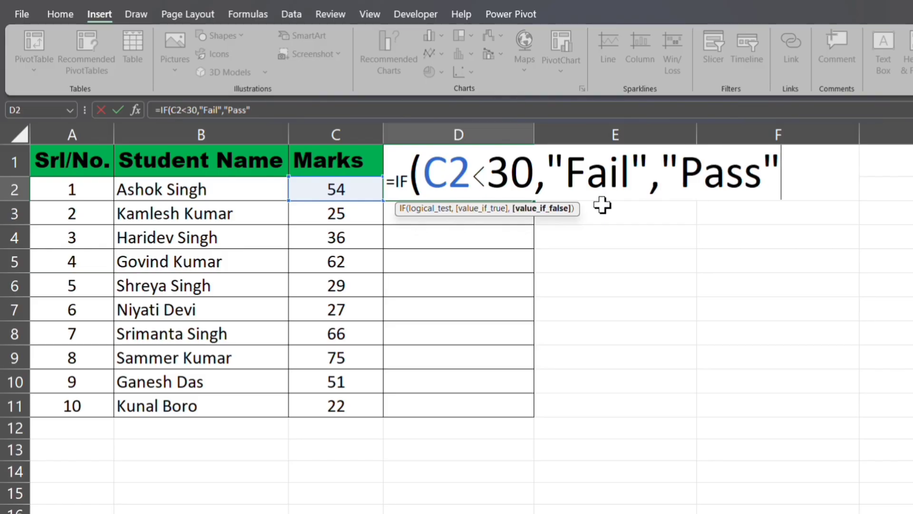
{"action": "type", "text": ")"}
{"action": "key", "text": "Return"}
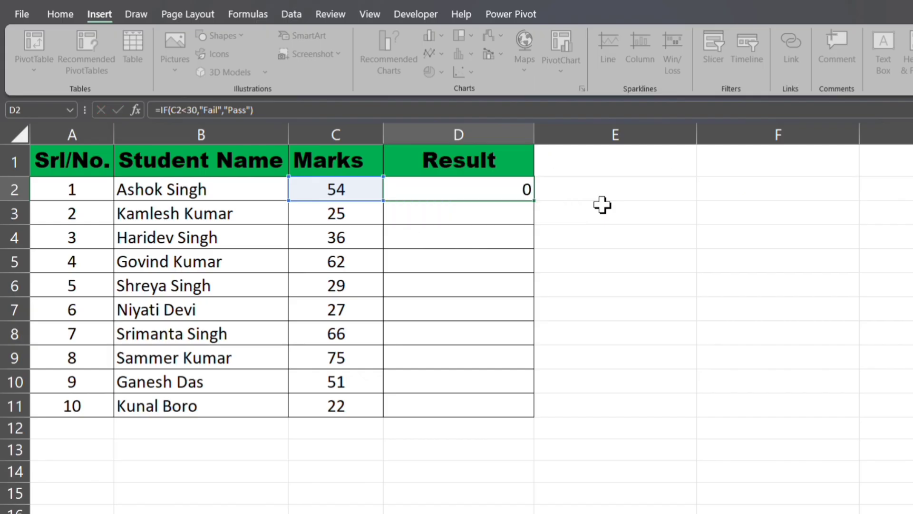
{"action": "left_click", "coordinate": [493, 190]}
{"action": "left_click_drag", "start_coordinate": [533, 200], "coordinate": [523, 418]}
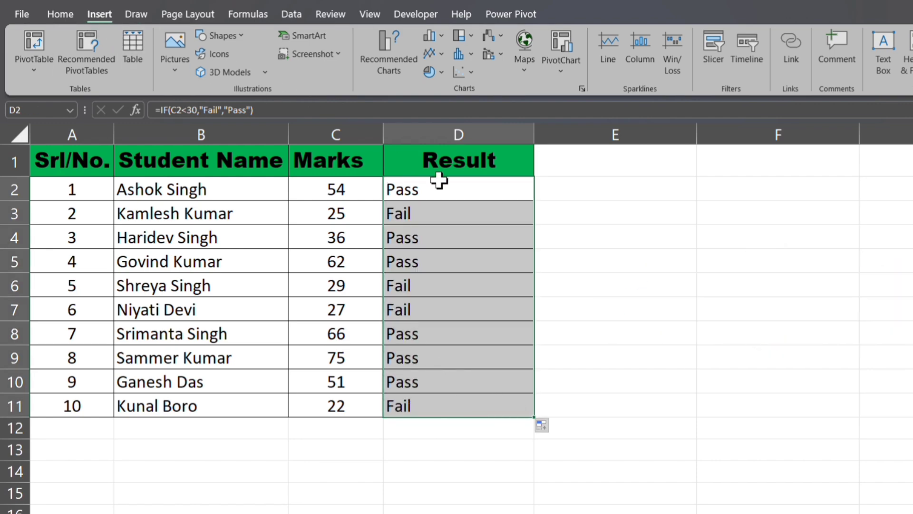
Examine the formula results in several cells of the Result column against the students' marks.
{"action": "left_click", "coordinate": [422, 289]}
{"action": "left_click", "coordinate": [416, 261]}
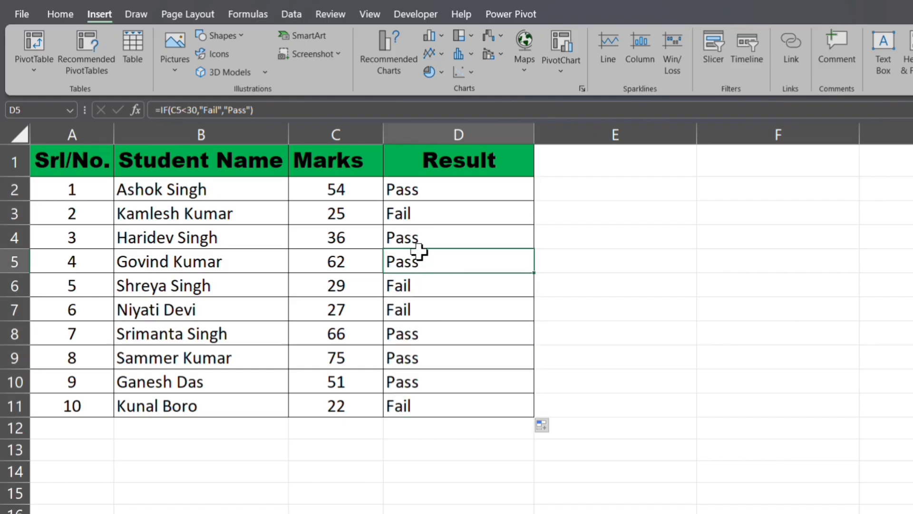
{"action": "left_click", "coordinate": [421, 236]}
{"action": "left_click", "coordinate": [475, 328]}
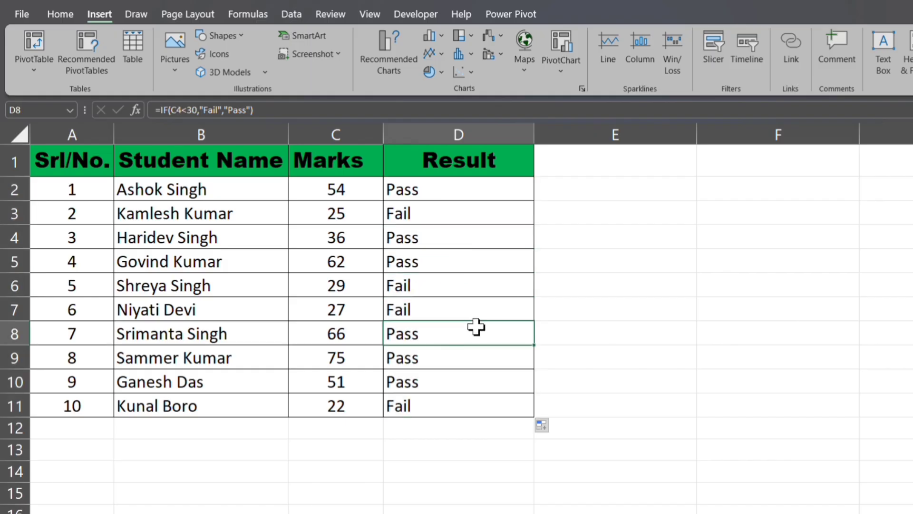
{"action": "left_click", "coordinate": [433, 308]}
{"action": "left_click", "coordinate": [436, 278]}
{"action": "left_click", "coordinate": [443, 254]}
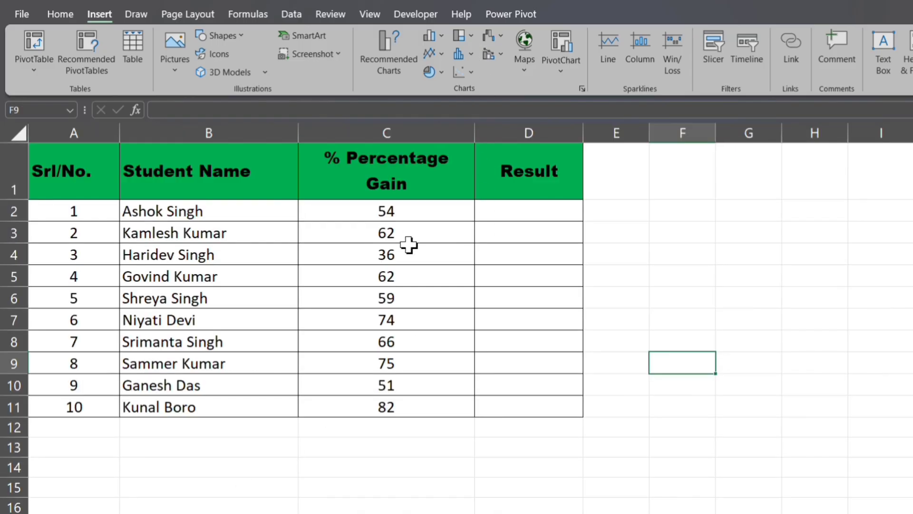
{"action": "left_click", "coordinate": [183, 209]}
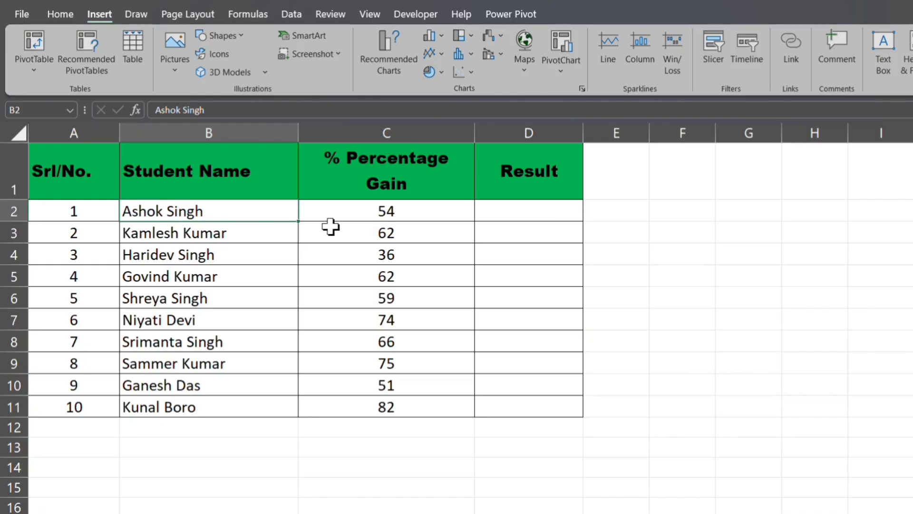
{"action": "left_click", "coordinate": [398, 209]}
{"action": "left_click", "coordinate": [435, 294]}
{"action": "left_click", "coordinate": [412, 344]}
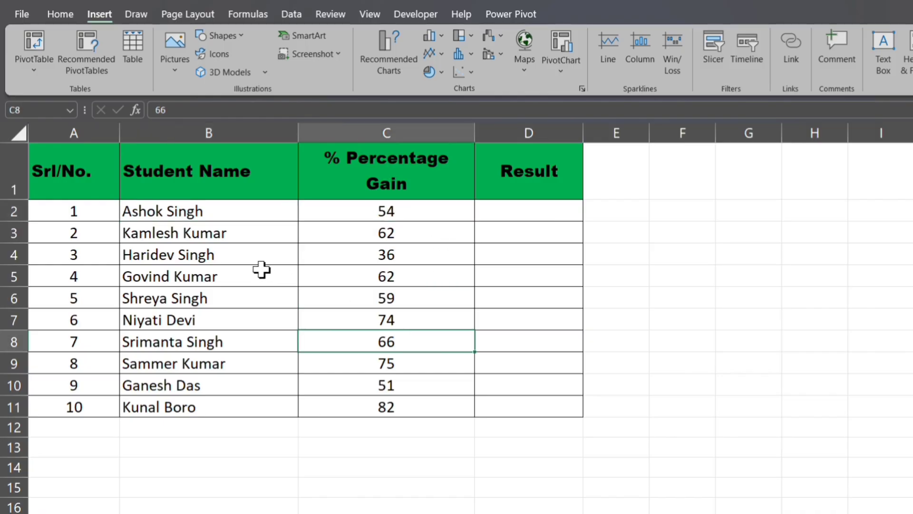
{"action": "left_click", "coordinate": [413, 260]}
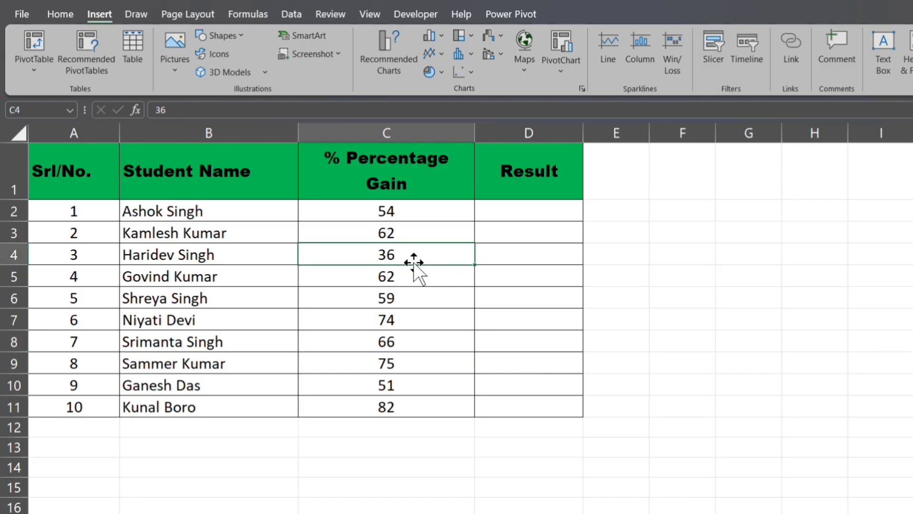
{"action": "left_click", "coordinate": [405, 233]}
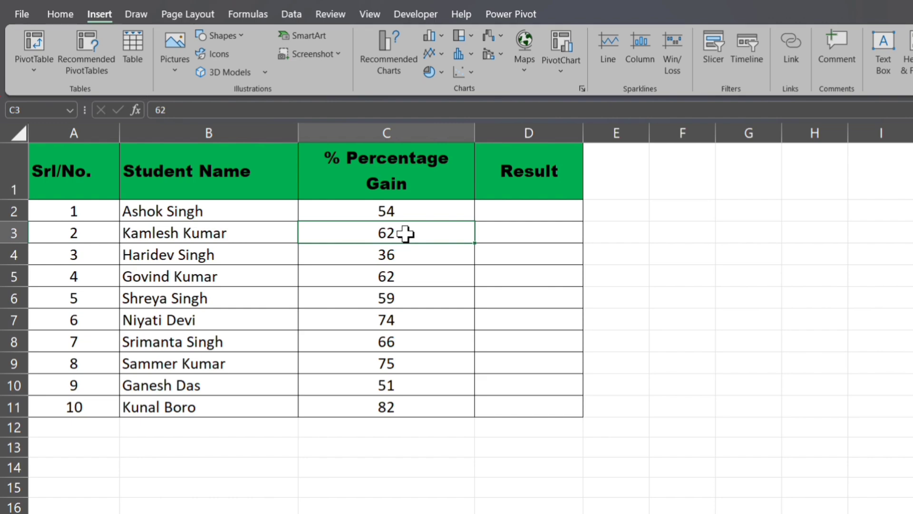
Start an IF formula in D2 testing whether the percentage in C2 is less than 60, inserting the less-than sign as a symbol.
{"action": "left_click", "coordinate": [507, 211]}
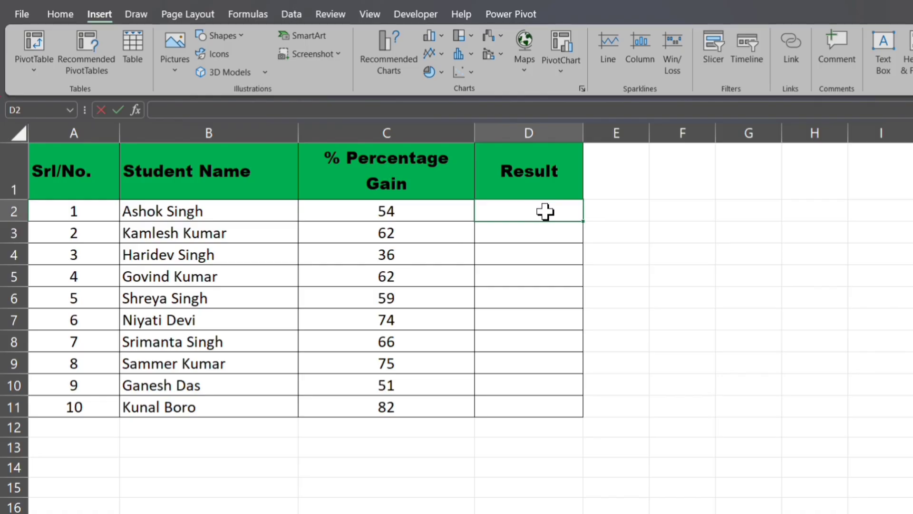
{"action": "type", "text": "=if"}
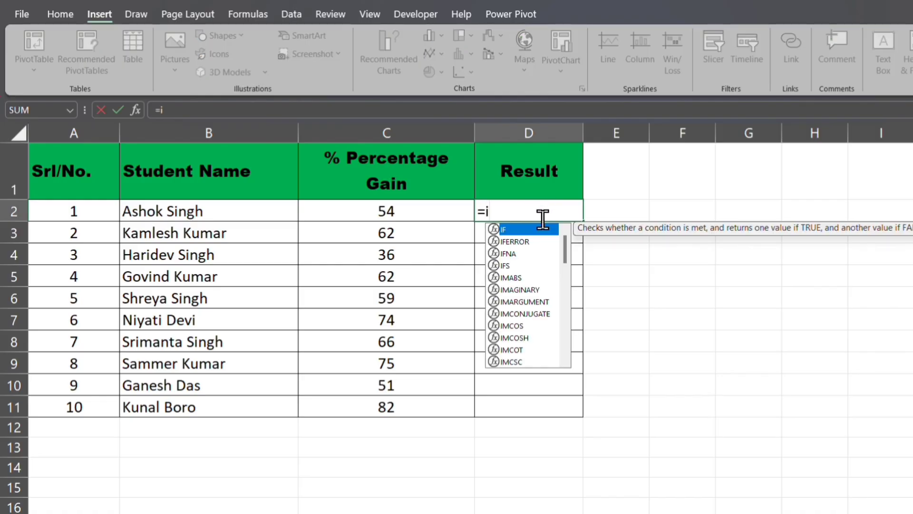
{"action": "double_click", "coordinate": [510, 229]}
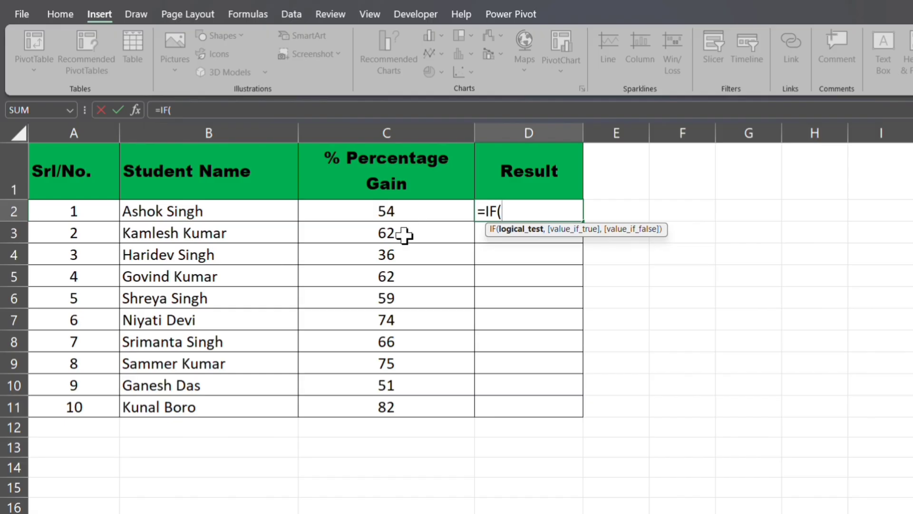
{"action": "left_click", "coordinate": [421, 214]}
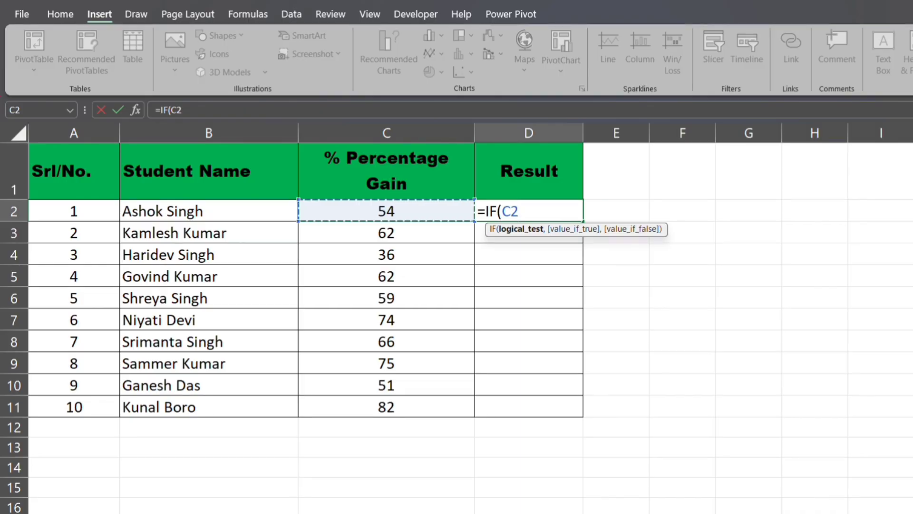
{"action": "left_click", "coordinate": [912, 52]}
{"action": "key", "text": "Return"}
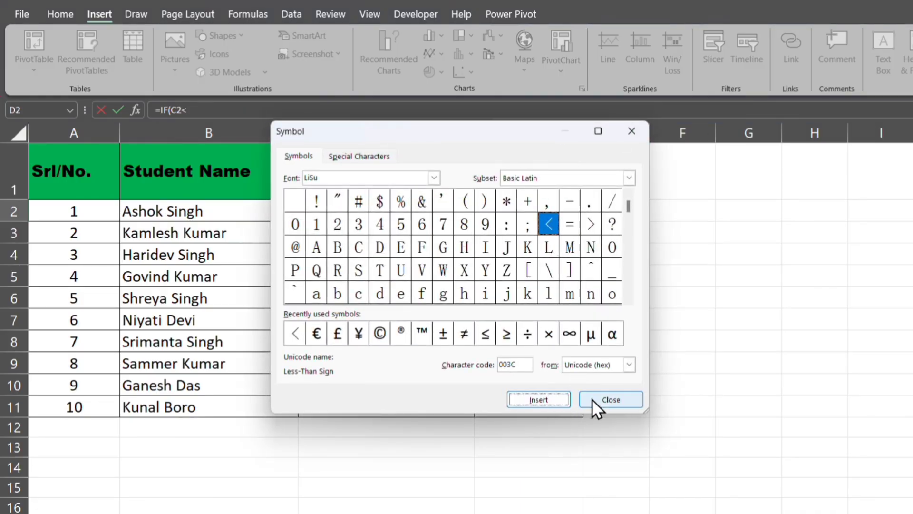
{"action": "left_click", "coordinate": [592, 399]}
{"action": "type", "text": "6"}
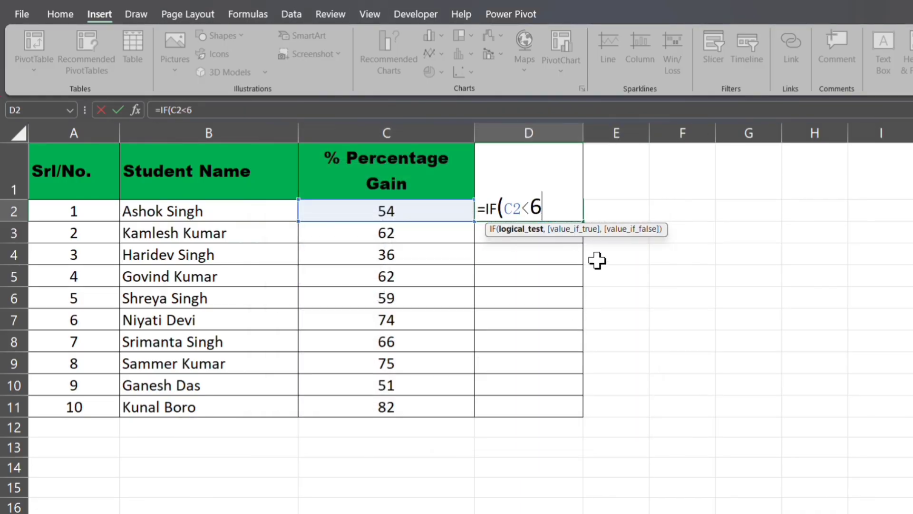
{"action": "type", "text": "0,"}
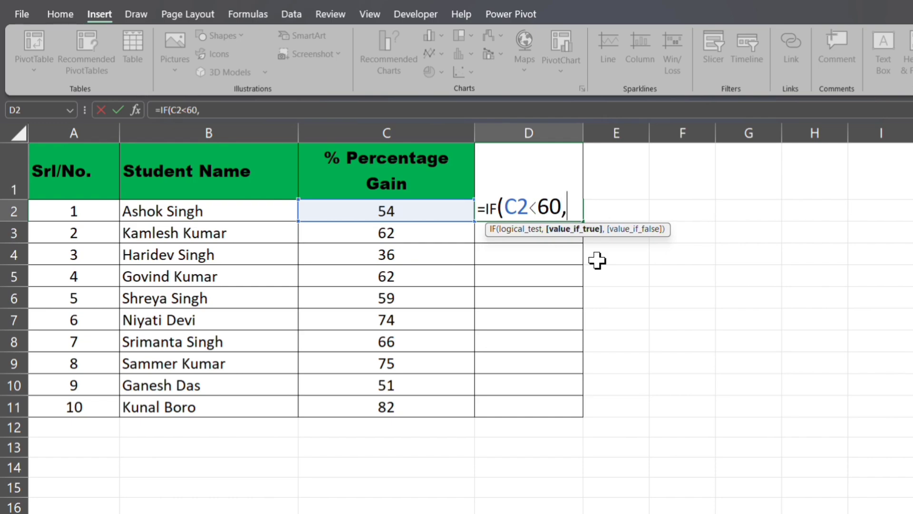
Complete the D2 formula to return "No" when true and "Yes" when false, and fill it down to D11.
{"action": "type", "text": "\"No\","}
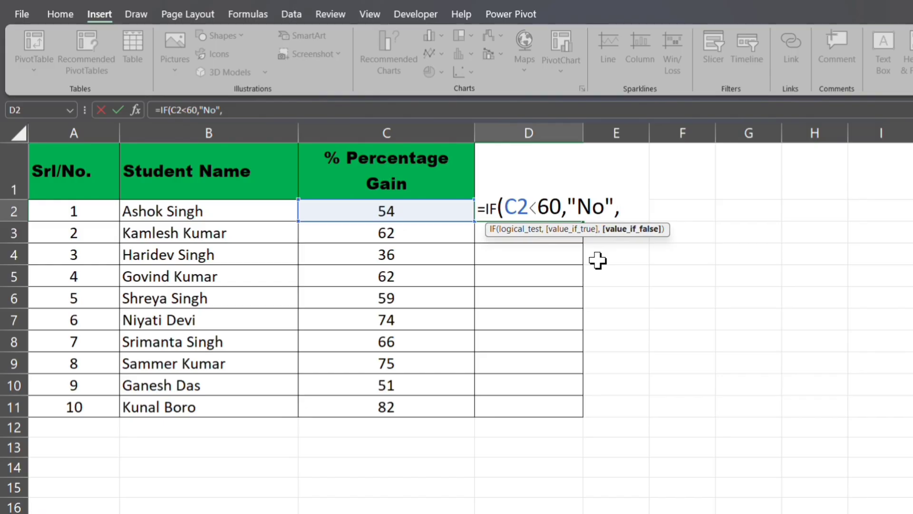
{"action": "type", "text": "\"Yes\")"}
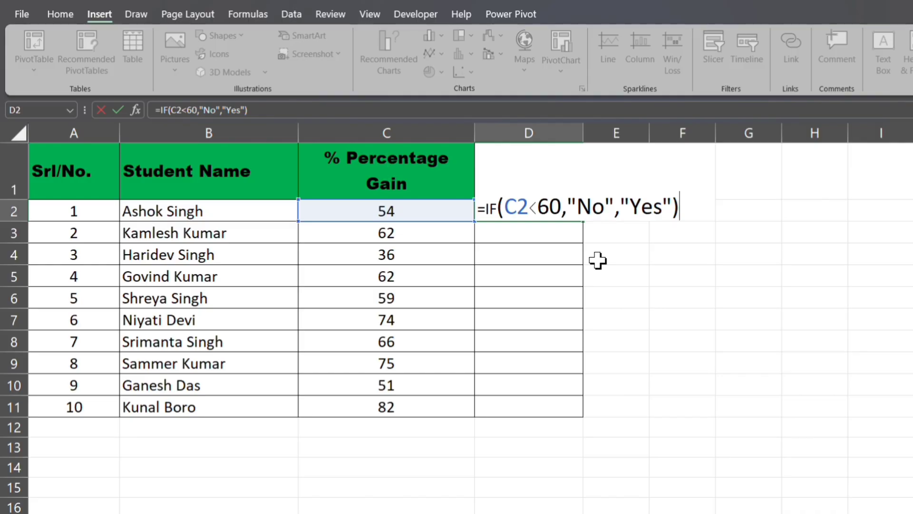
{"action": "key", "text": "Return"}
{"action": "left_click", "coordinate": [555, 211]}
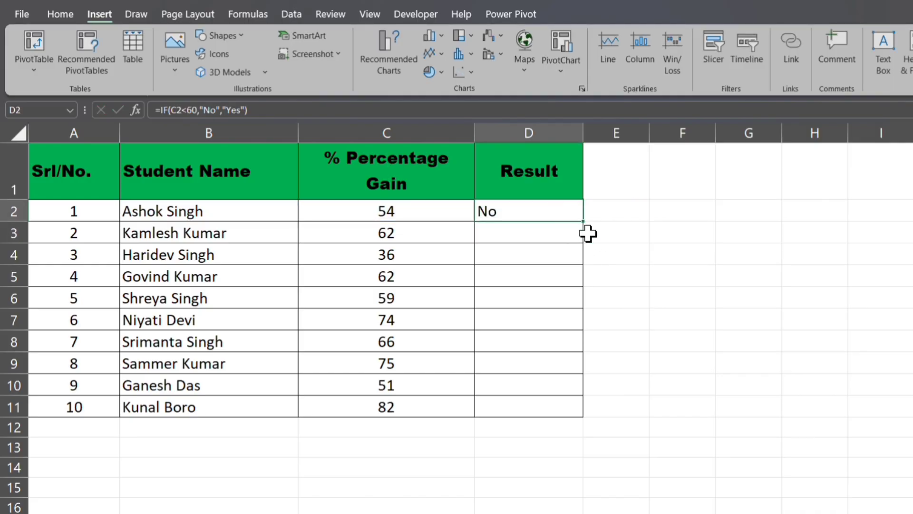
{"action": "left_click_drag", "start_coordinate": [583, 222], "coordinate": [573, 414]}
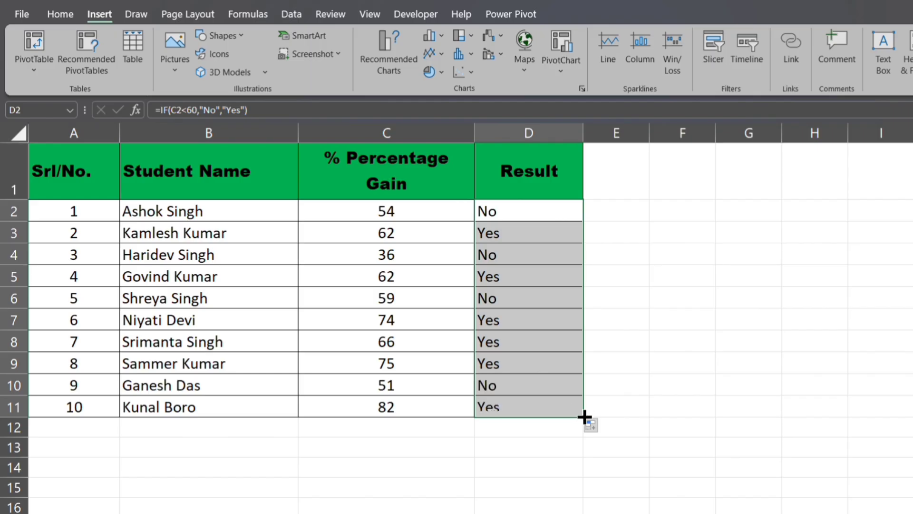
{"action": "left_click", "coordinate": [495, 316]}
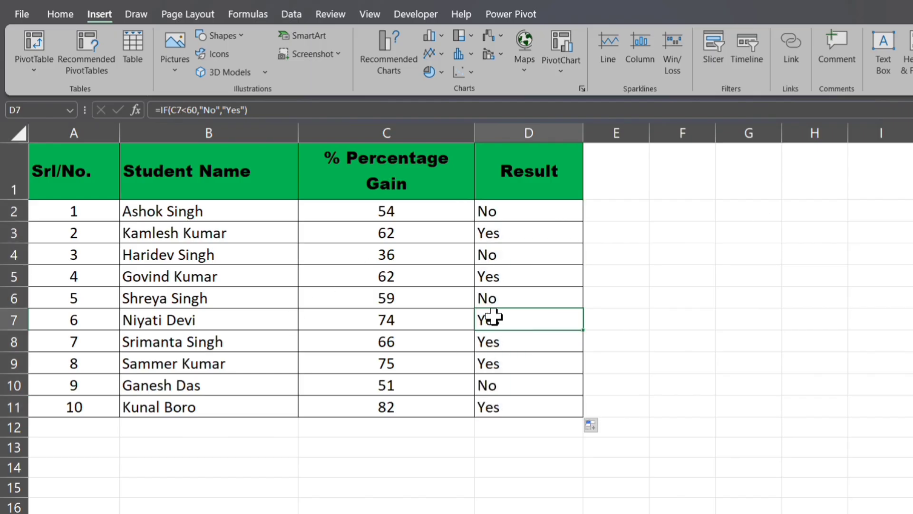
{"action": "left_click", "coordinate": [495, 235]}
{"action": "left_click", "coordinate": [495, 299]}
{"action": "left_click", "coordinate": [496, 233]}
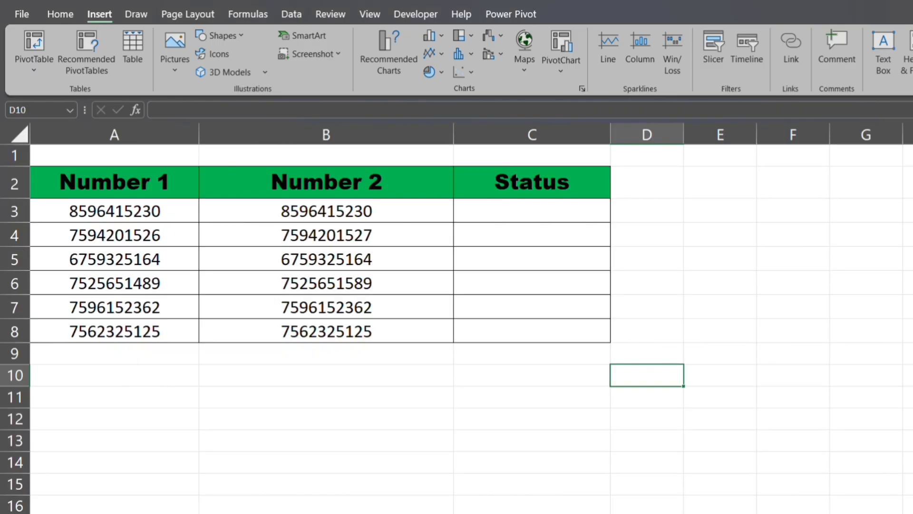
Start an IF formula in C3 of the Status column testing whether B3 equals A3.
{"action": "left_click", "coordinate": [542, 214]}
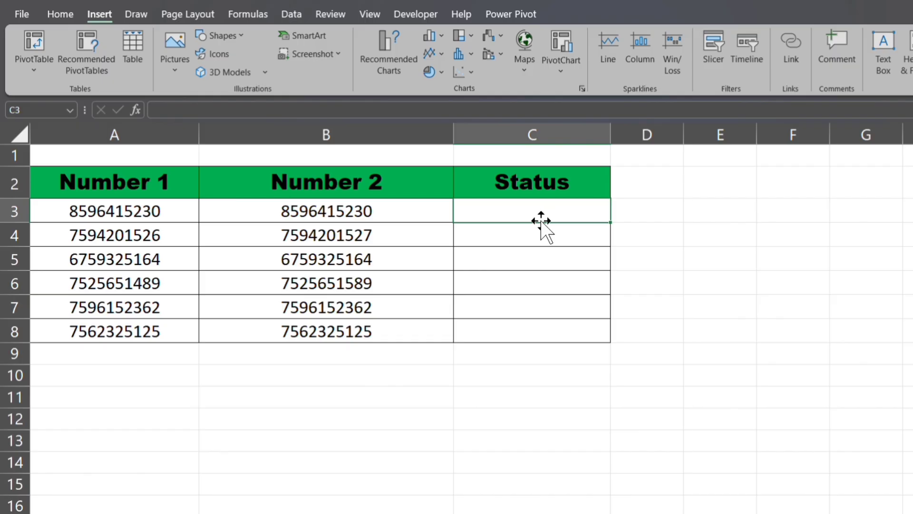
{"action": "left_click", "coordinate": [159, 211]}
{"action": "left_click", "coordinate": [308, 209]}
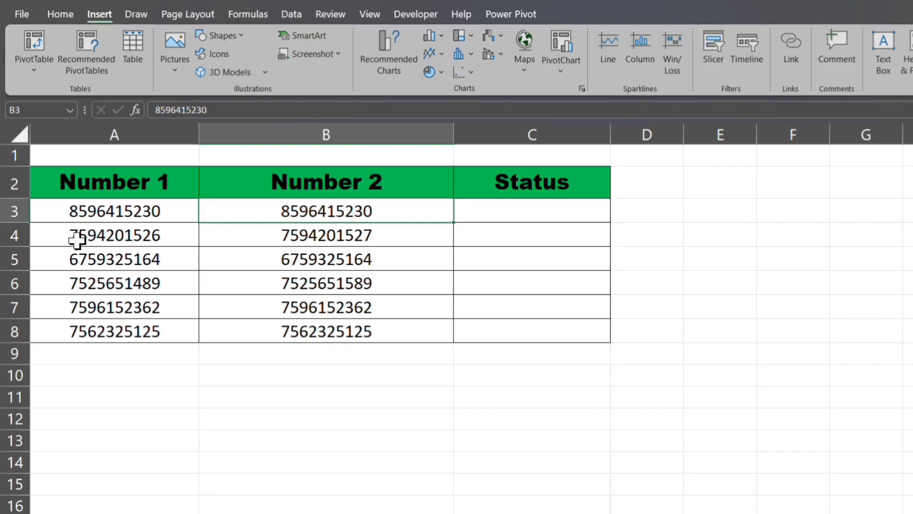
{"action": "left_click", "coordinate": [555, 213]}
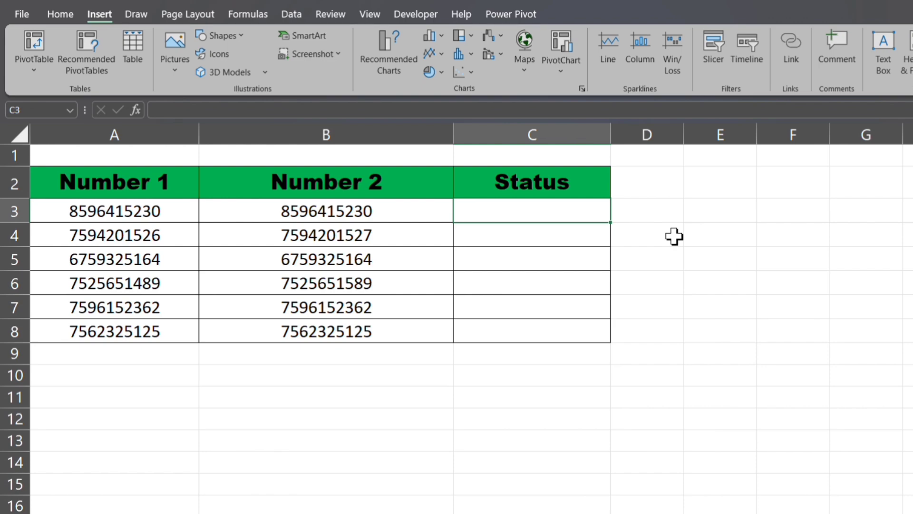
{"action": "type", "text": "="}
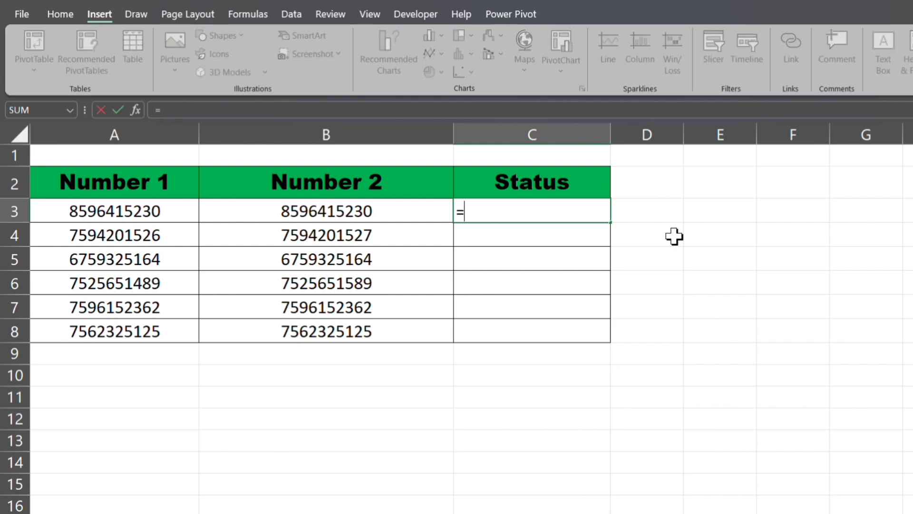
{"action": "type", "text": "if"}
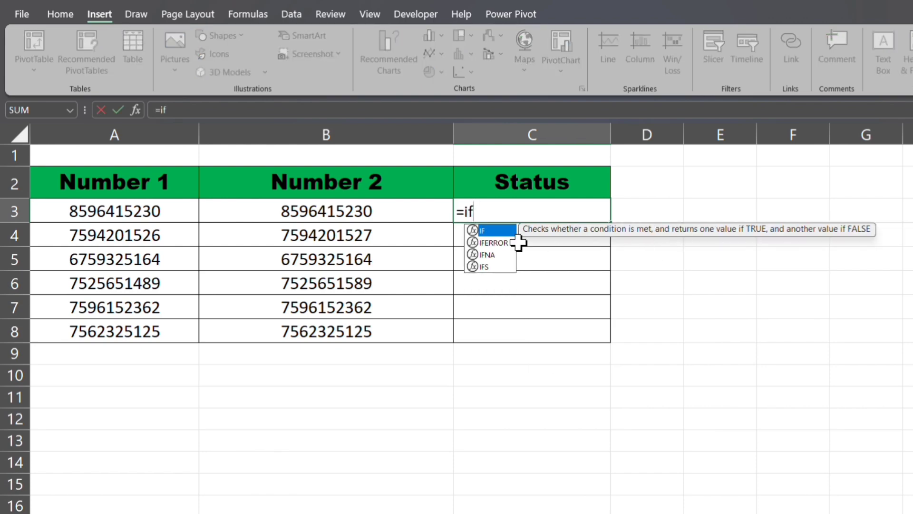
{"action": "double_click", "coordinate": [495, 230]}
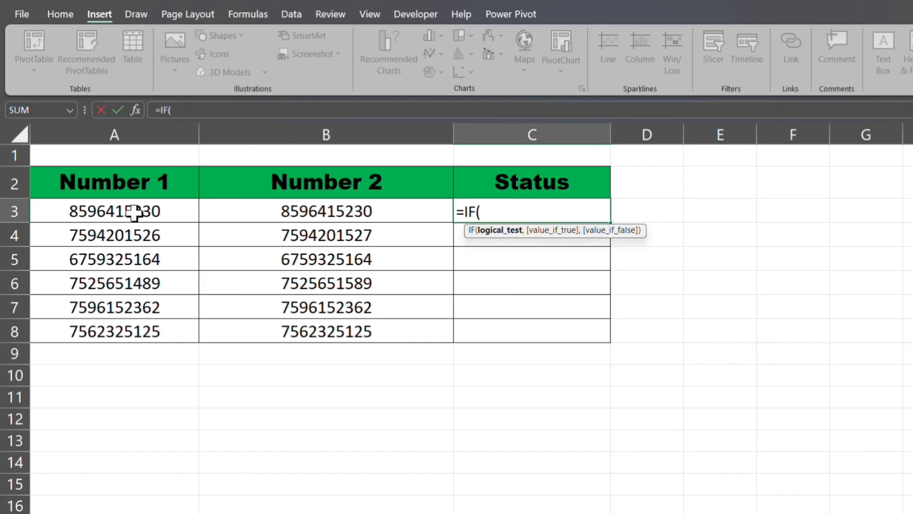
{"action": "left_click", "coordinate": [344, 213]}
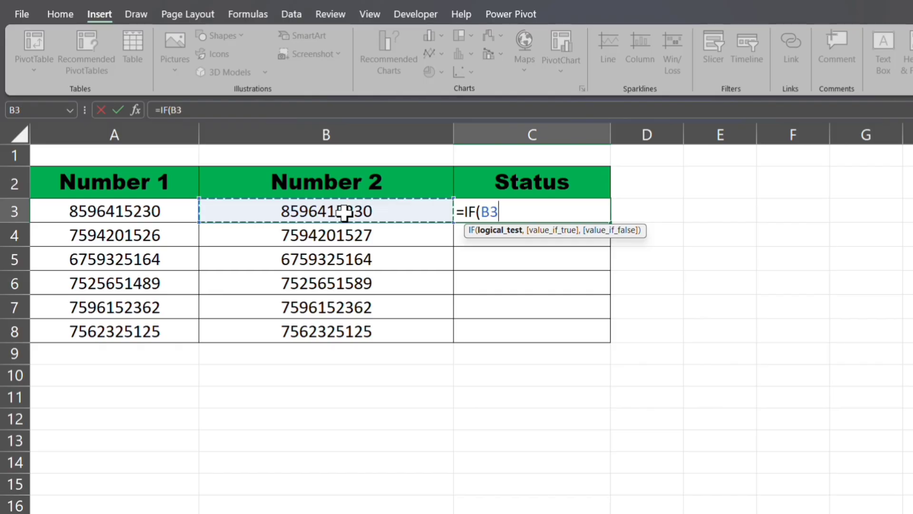
{"action": "type", "text": "="}
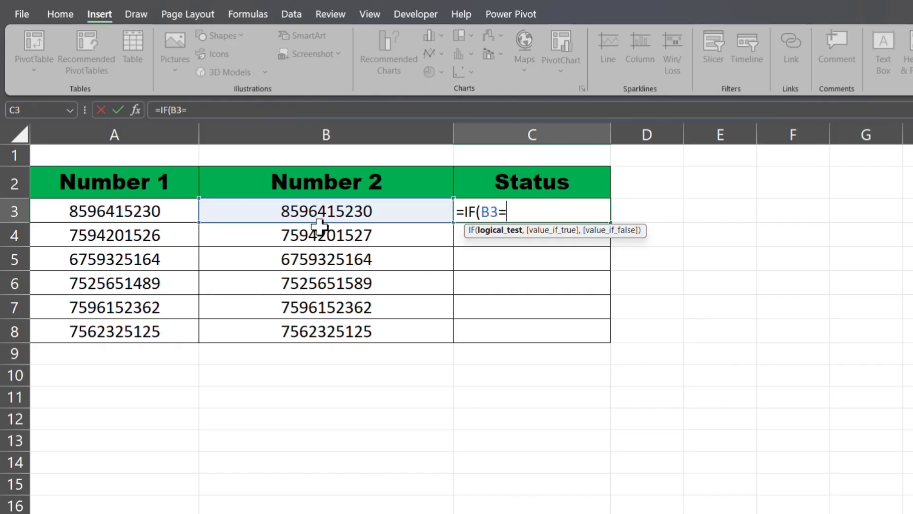
{"action": "left_click", "coordinate": [150, 214]}
{"action": "type", "text": ","}
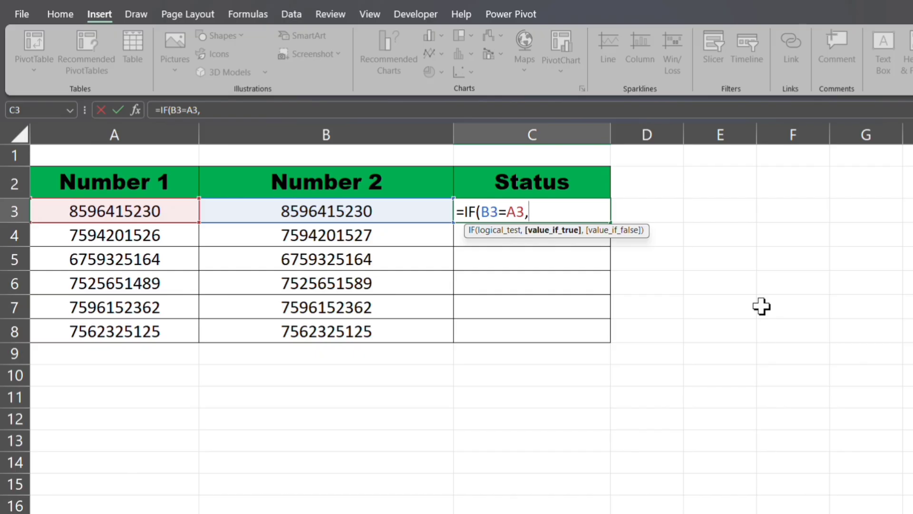
Complete the C3 formula to return an empty text when true and "Not Matched" when false, and fill it down to C8.
{"action": "type", "text": "\"\","}
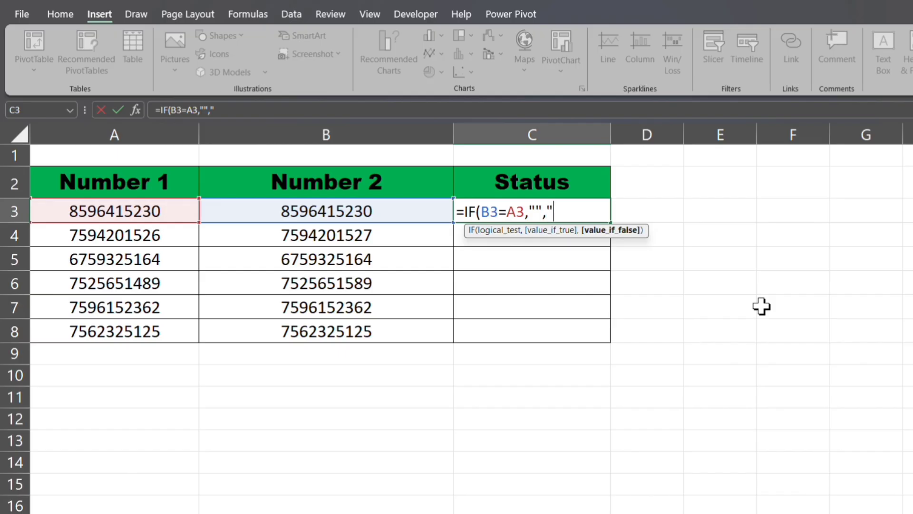
{"action": "type", "text": "Not M"}
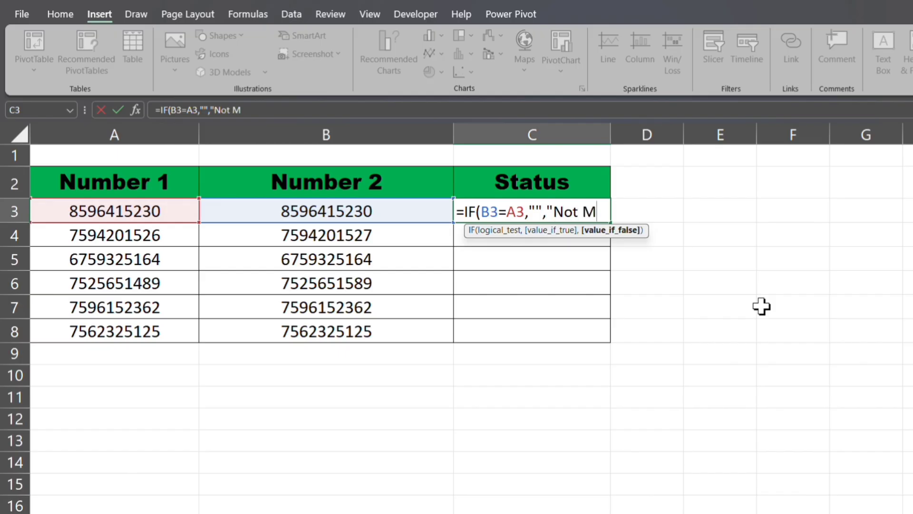
{"action": "type", "text": "atched\")"}
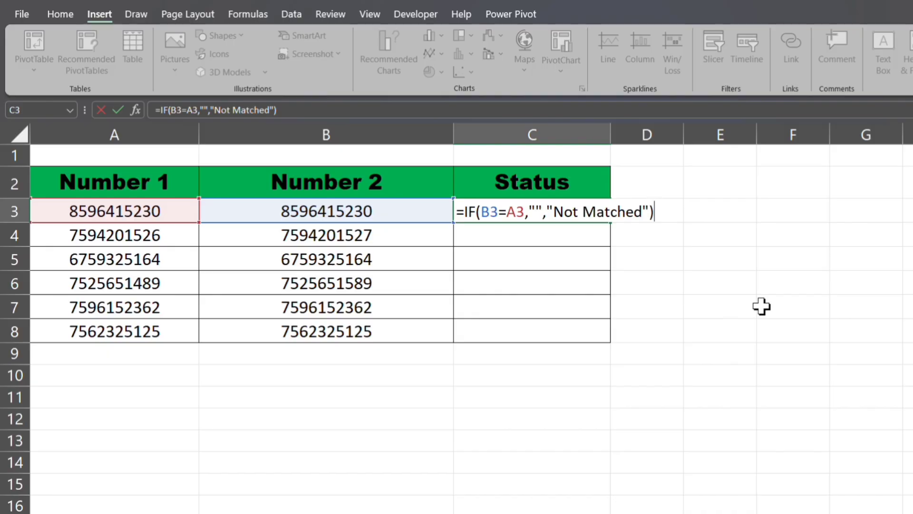
{"action": "key", "text": "Return"}
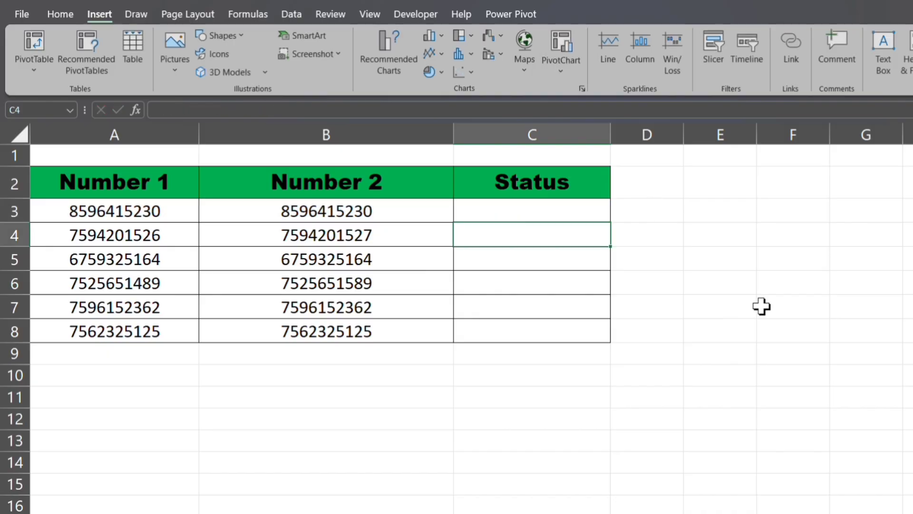
{"action": "left_click", "coordinate": [553, 216]}
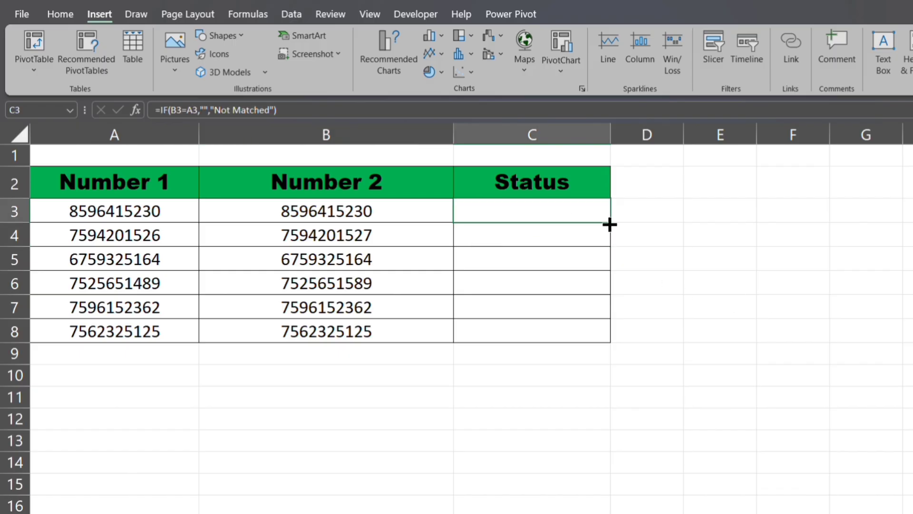
{"action": "left_click_drag", "start_coordinate": [611, 224], "coordinate": [609, 341]}
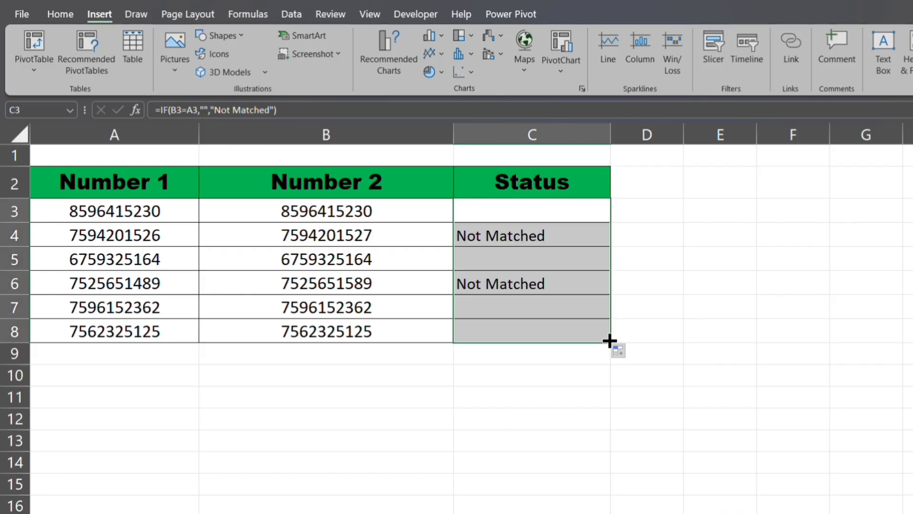
{"action": "left_click", "coordinate": [523, 268]}
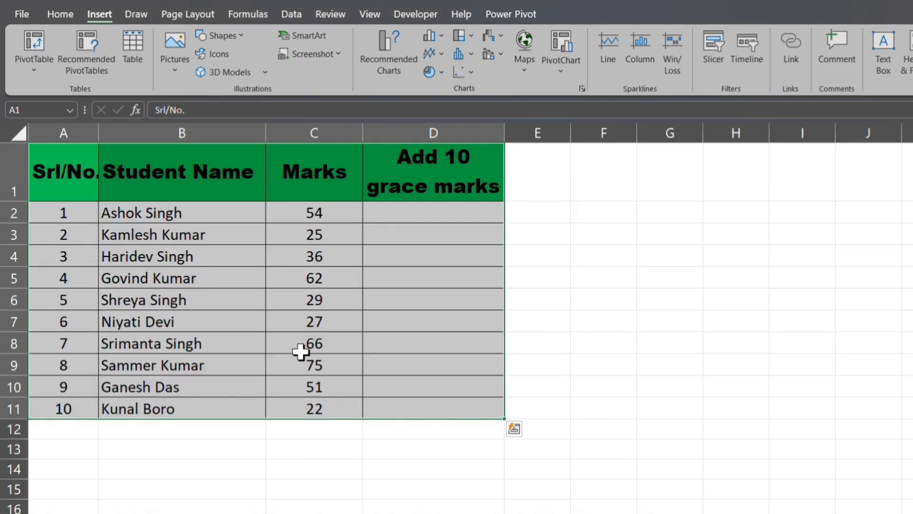
Review the student names and their marks in the grace marks table.
{"action": "left_click", "coordinate": [216, 236]}
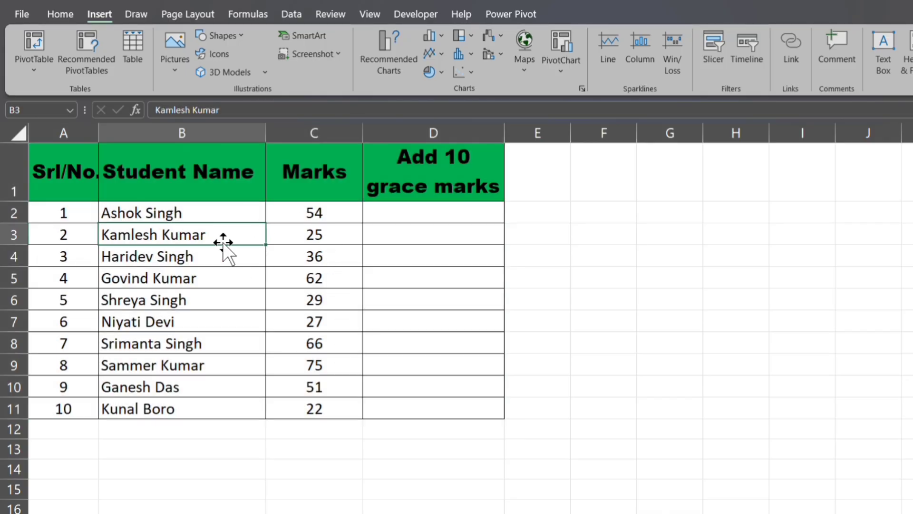
{"action": "left_click", "coordinate": [192, 280]}
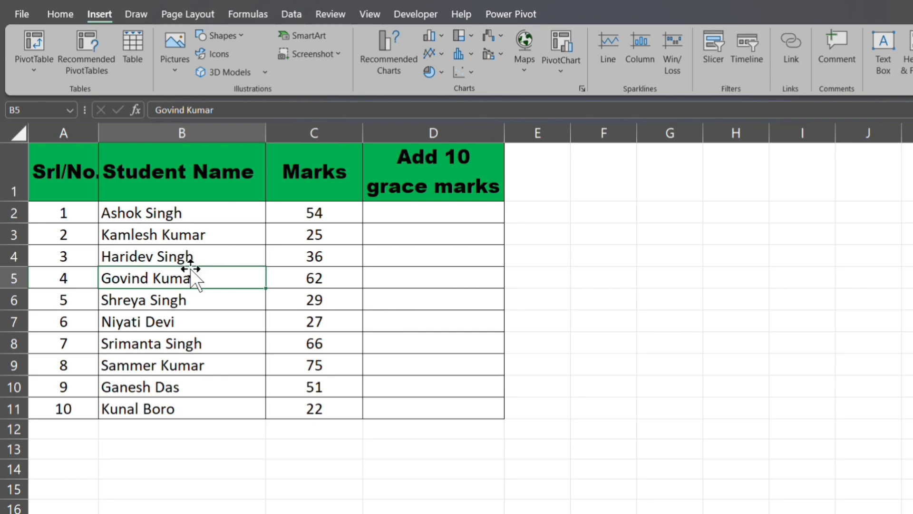
{"action": "left_click", "coordinate": [187, 258]}
{"action": "left_click", "coordinate": [330, 237]}
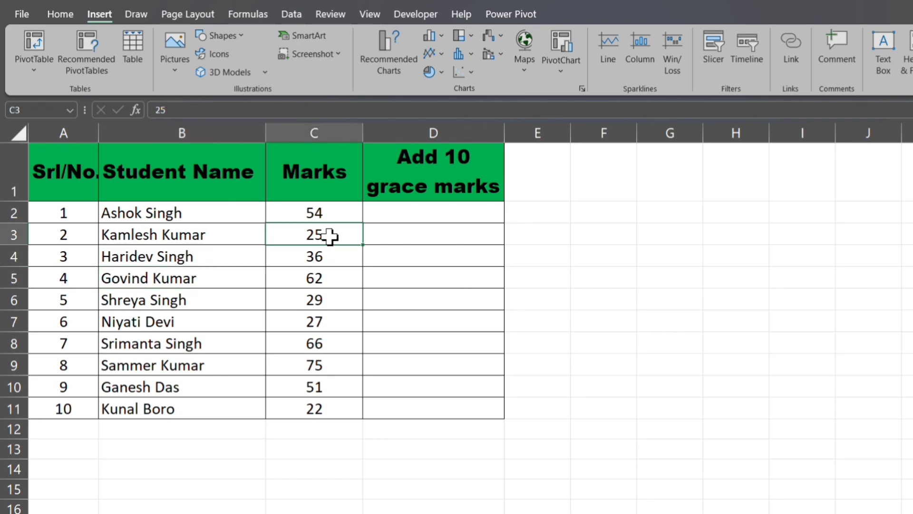
{"action": "left_click", "coordinate": [322, 300]}
Start an IF formula in D2 testing whether the marks in C2 are less than 30, inserting the less-than sign as a symbol.
{"action": "left_click", "coordinate": [408, 216]}
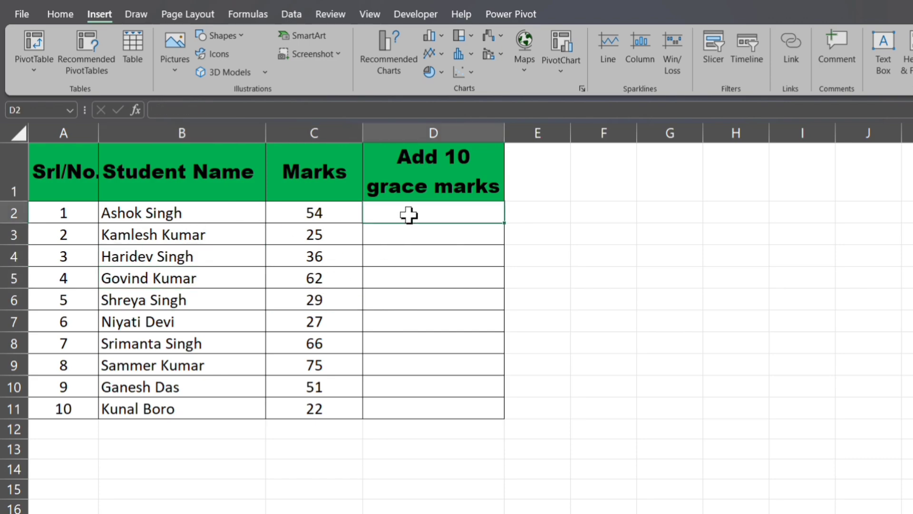
{"action": "type", "text": "=i"}
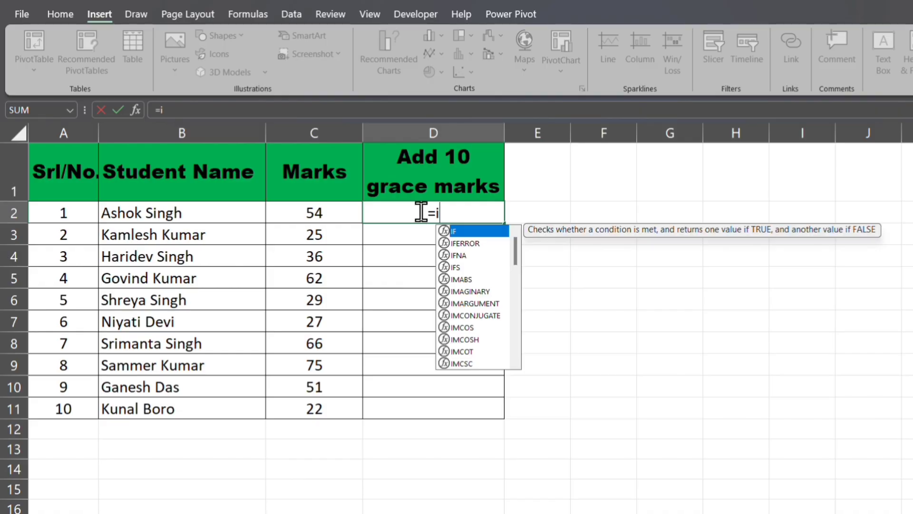
{"action": "type", "text": "f"}
{"action": "double_click", "coordinate": [453, 232]}
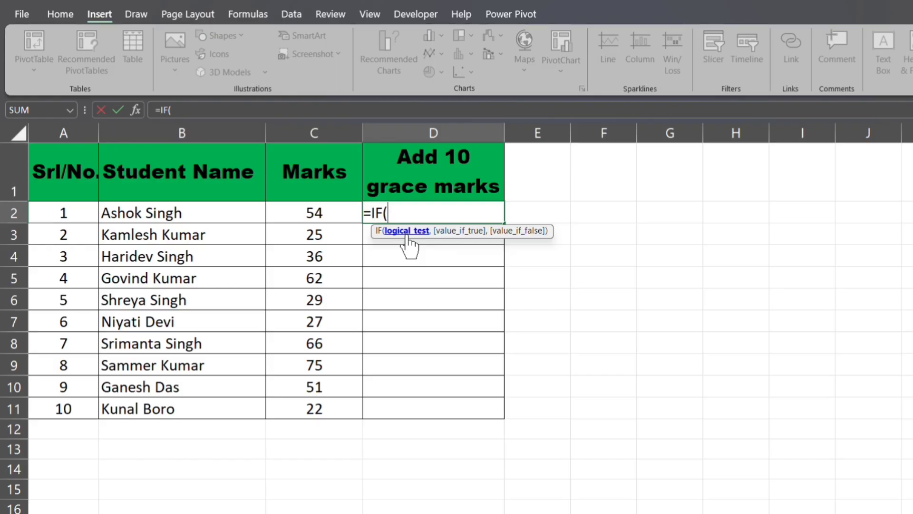
{"action": "left_click", "coordinate": [329, 215]}
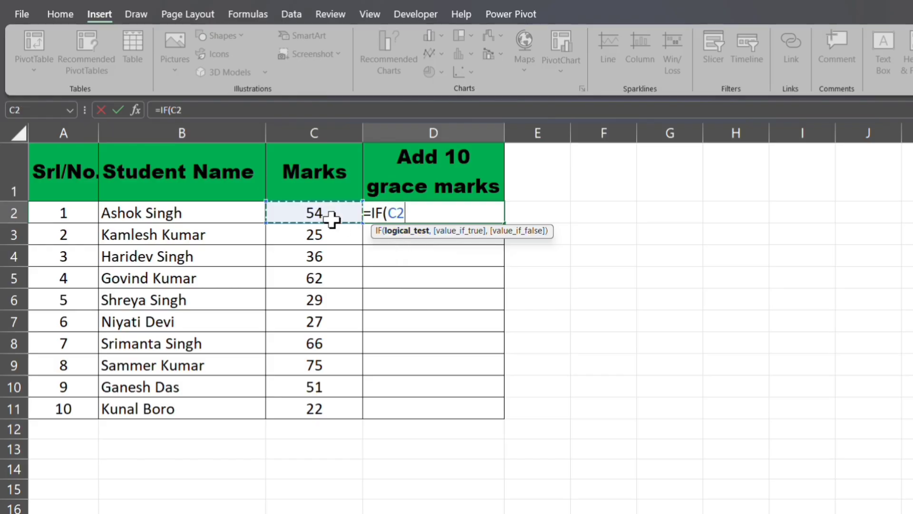
{"action": "left_click", "coordinate": [912, 62]}
{"action": "left_click", "coordinate": [570, 398]}
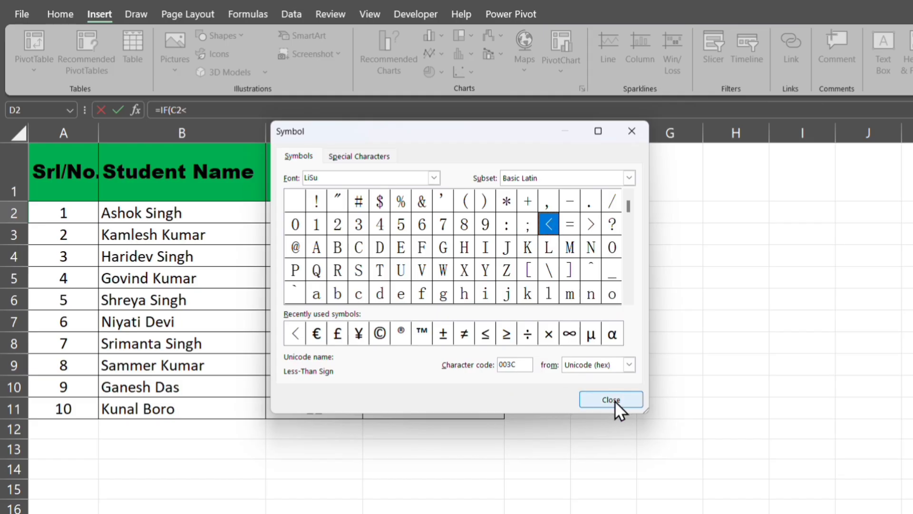
{"action": "left_click", "coordinate": [615, 407]}
{"action": "type", "text": "30"}
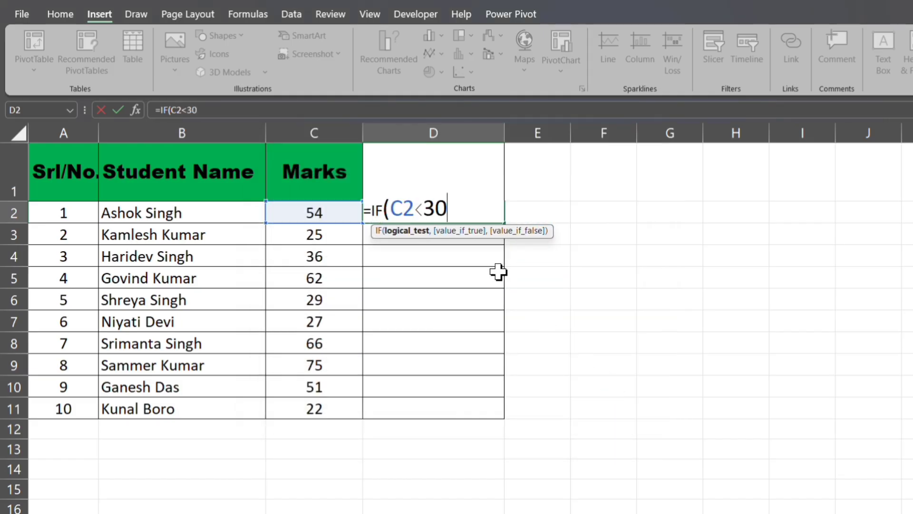
{"action": "type", "text": ","}
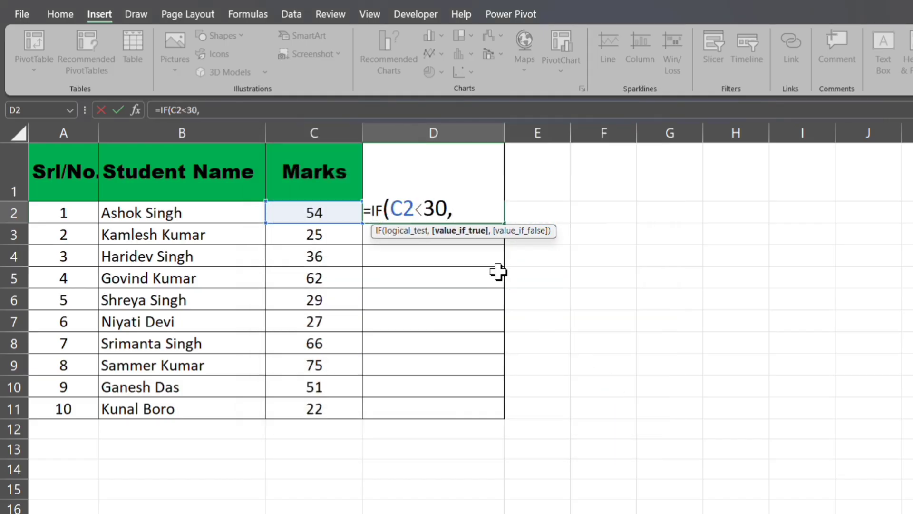
Complete the D2 formula to return C2+10 when true and an empty text when false, and fill it down to D11.
{"action": "left_click", "coordinate": [332, 214]}
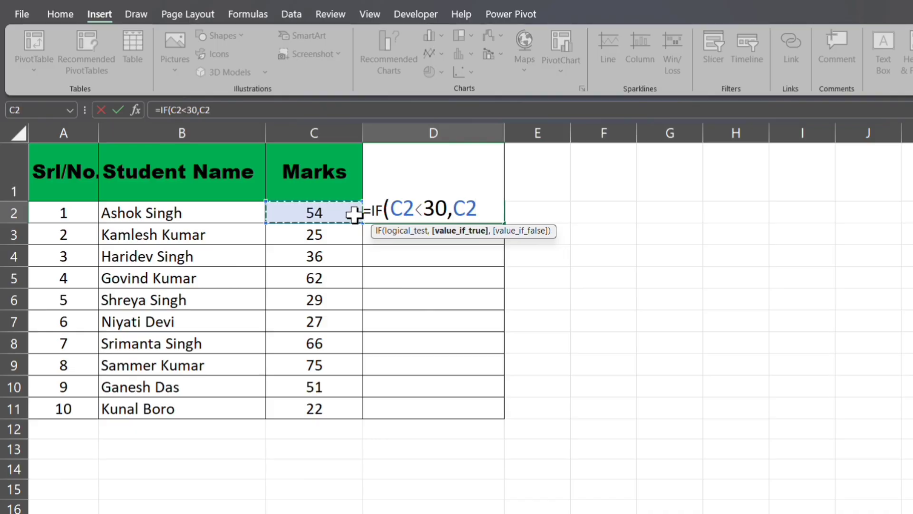
{"action": "type", "text": "+"}
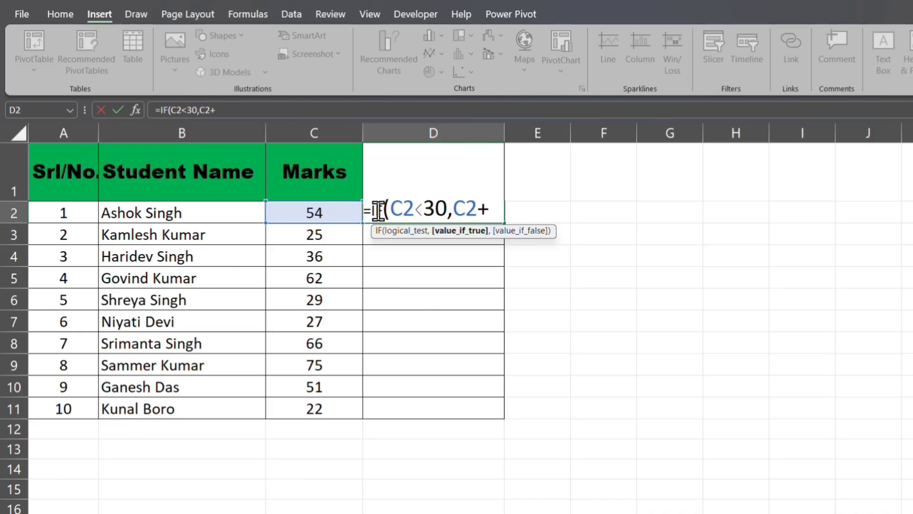
{"action": "type", "text": "10"}
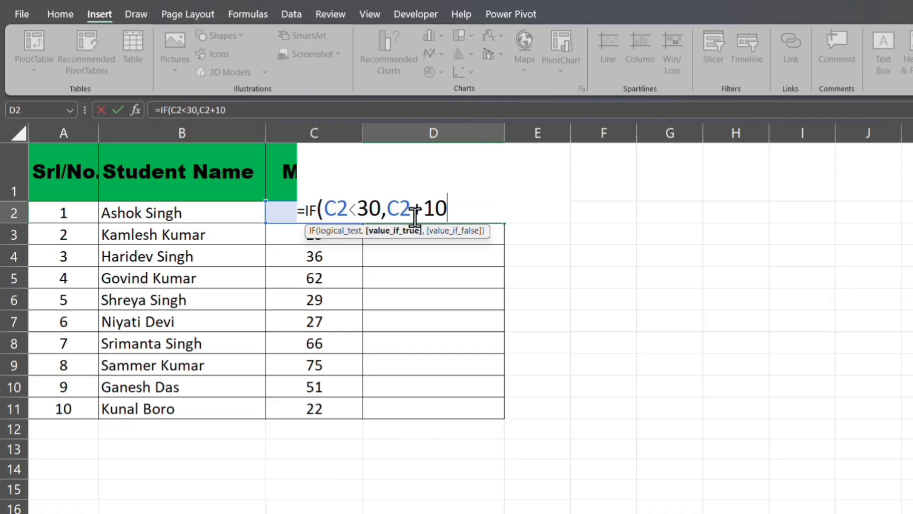
{"action": "type", "text": ","}
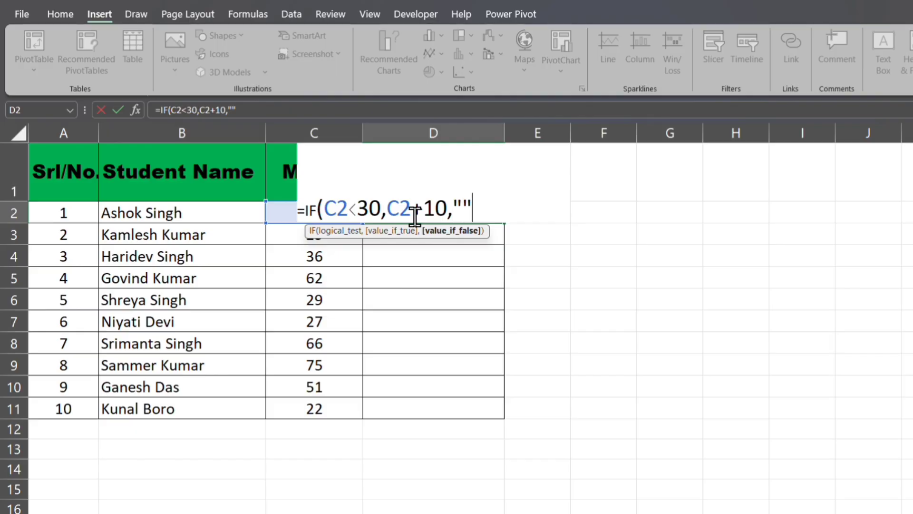
{"action": "type", "text": "\"\")"}
{"action": "key", "text": "Return"}
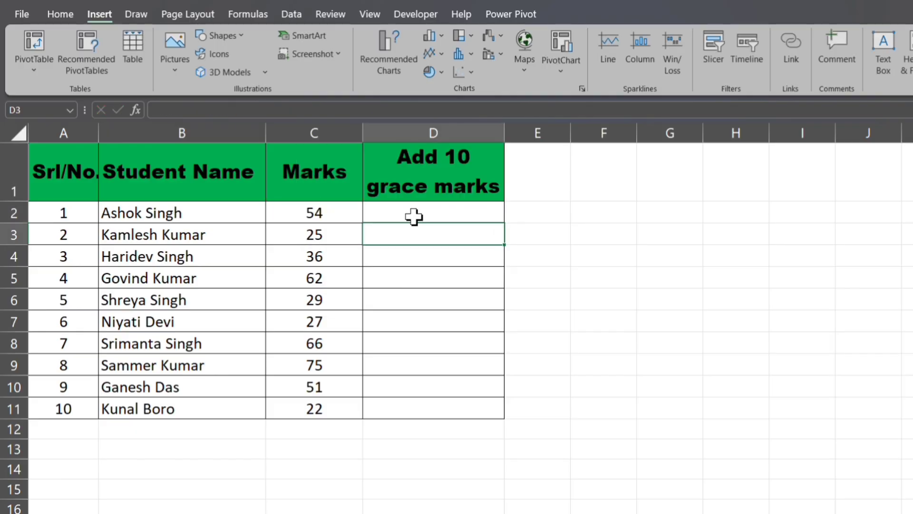
{"action": "left_click", "coordinate": [413, 217]}
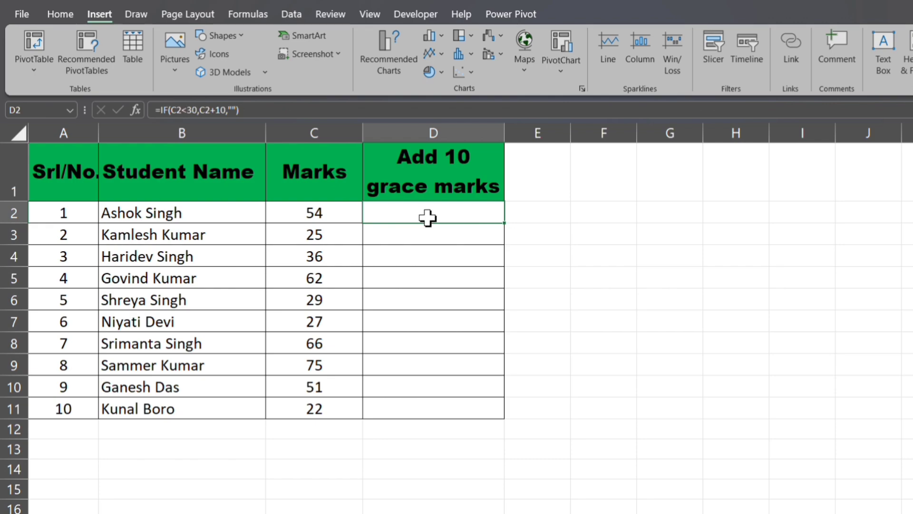
{"action": "double_click", "coordinate": [505, 223]}
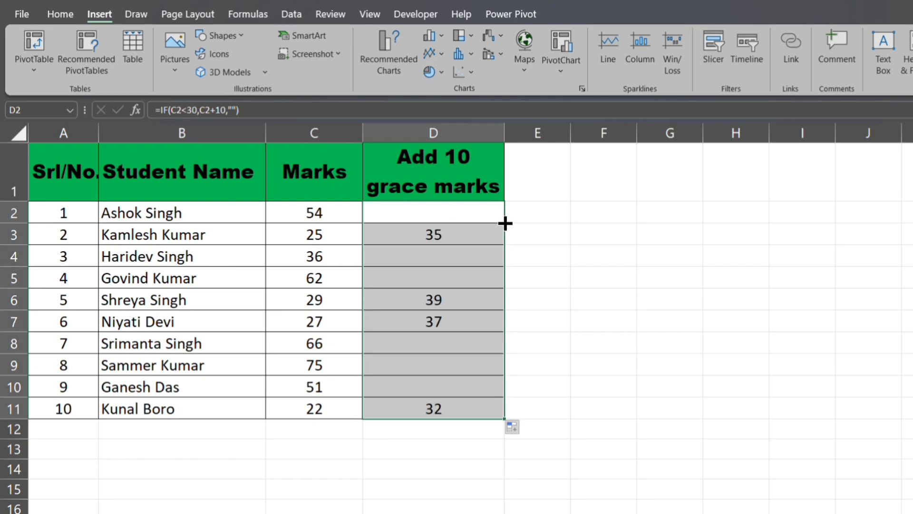
Compare the results in several cells of the grace marks column with the students' original marks.
{"action": "left_click", "coordinate": [343, 241]}
{"action": "left_click", "coordinate": [452, 235]}
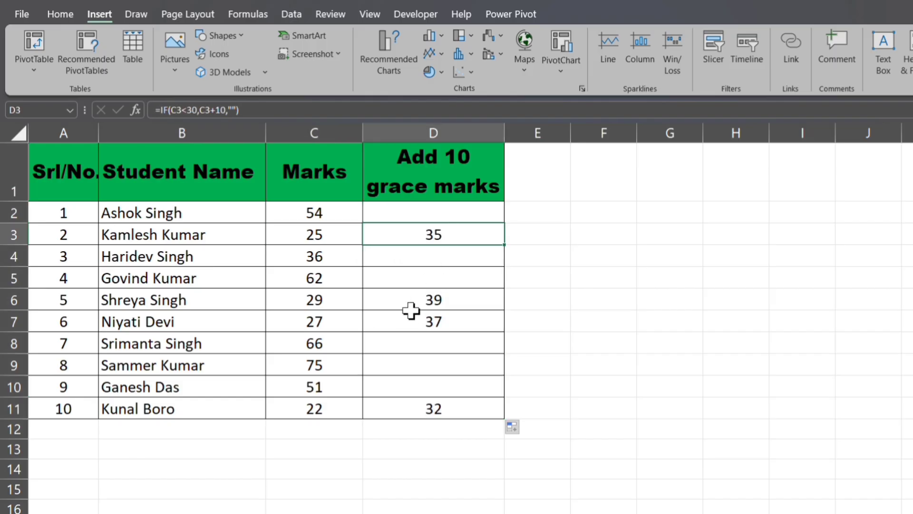
{"action": "left_click", "coordinate": [451, 302]}
{"action": "left_click", "coordinate": [399, 352]}
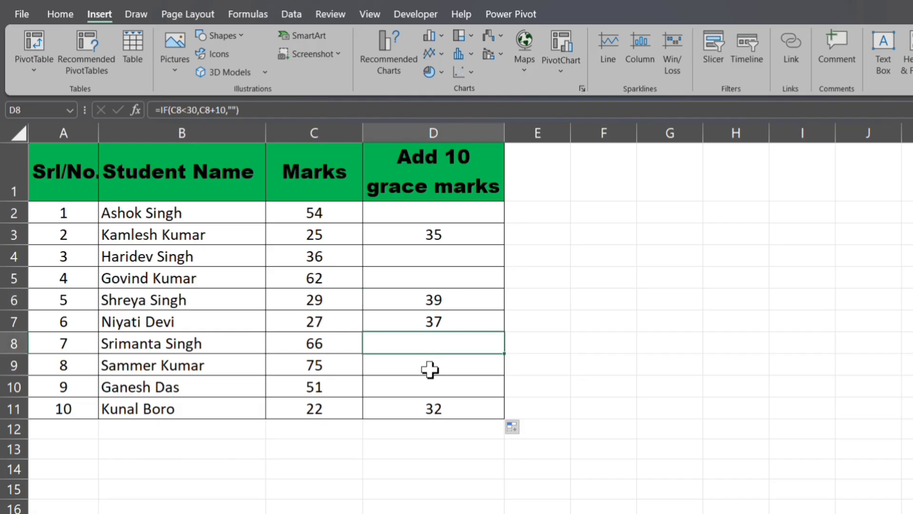
{"action": "left_click", "coordinate": [430, 380]}
{"action": "left_click", "coordinate": [434, 351]}
{"action": "left_click", "coordinate": [462, 280]}
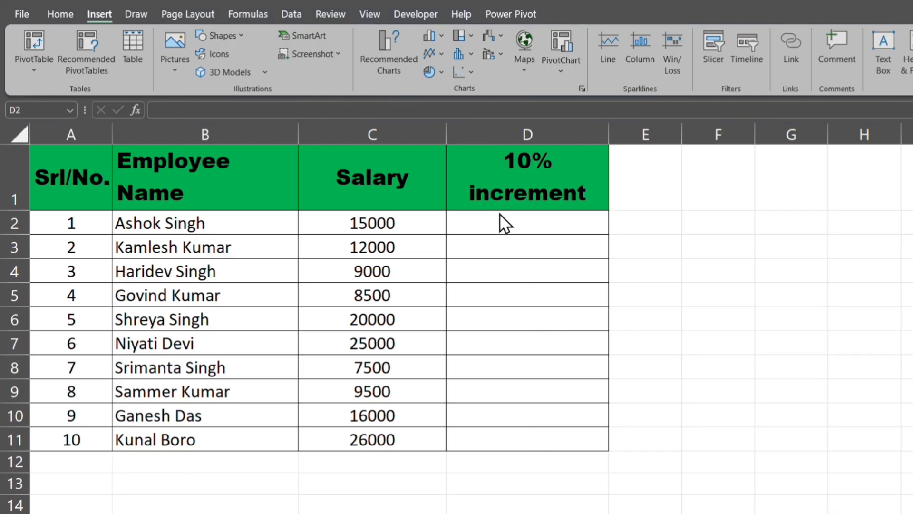
Start an IF formula in D2 testing whether the salary in C2 is less than 10000, inserting the less-than sign as a symbol.
{"action": "left_click", "coordinate": [514, 171]}
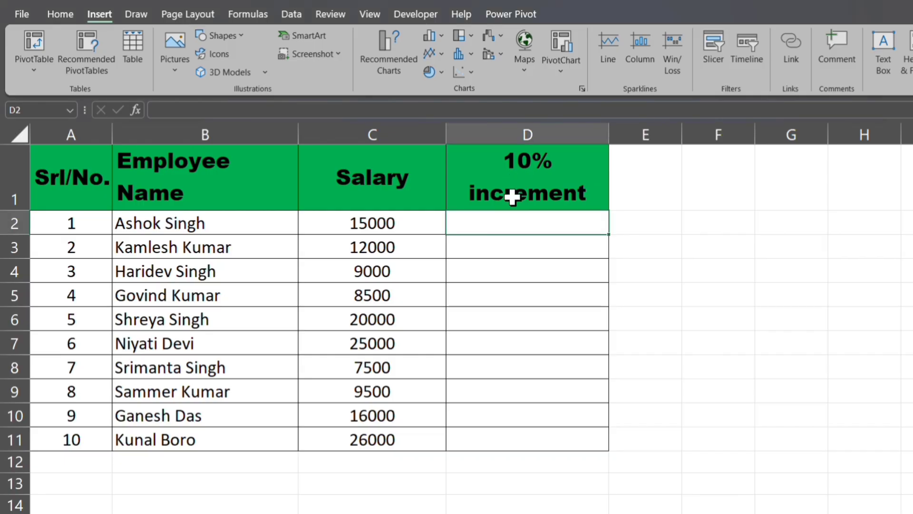
{"action": "left_click", "coordinate": [506, 244]}
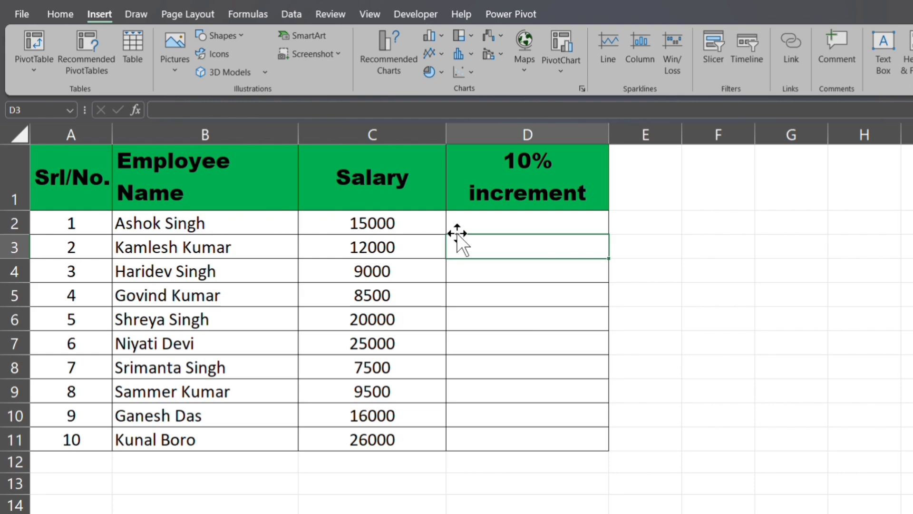
{"action": "left_click", "coordinate": [512, 227]}
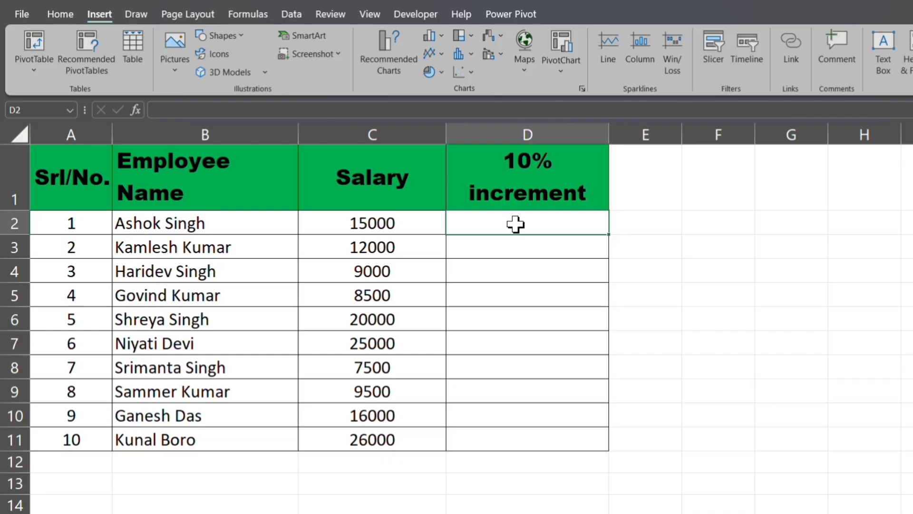
{"action": "type", "text": "="}
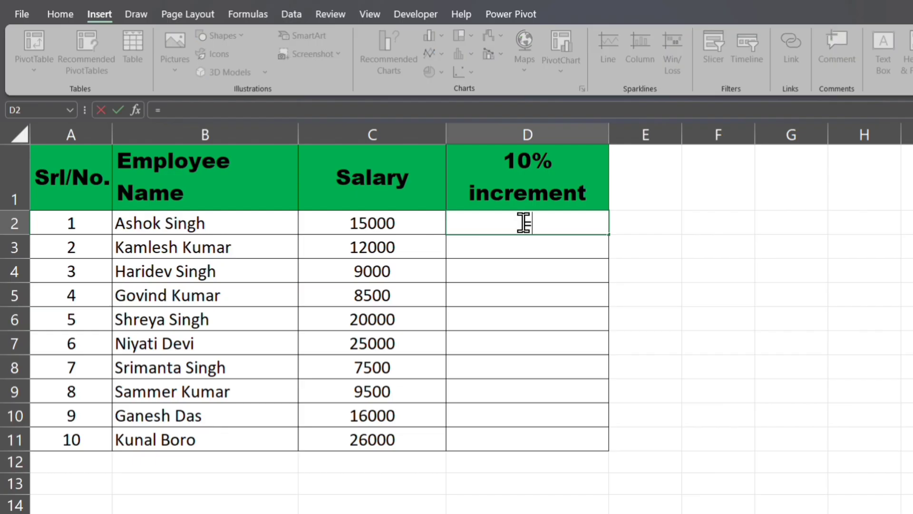
{"action": "type", "text": "if"}
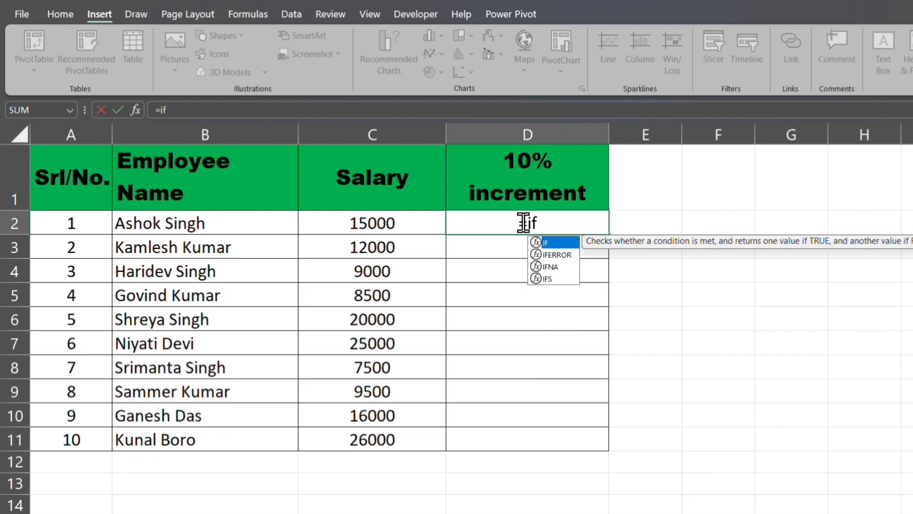
{"action": "double_click", "coordinate": [551, 244]}
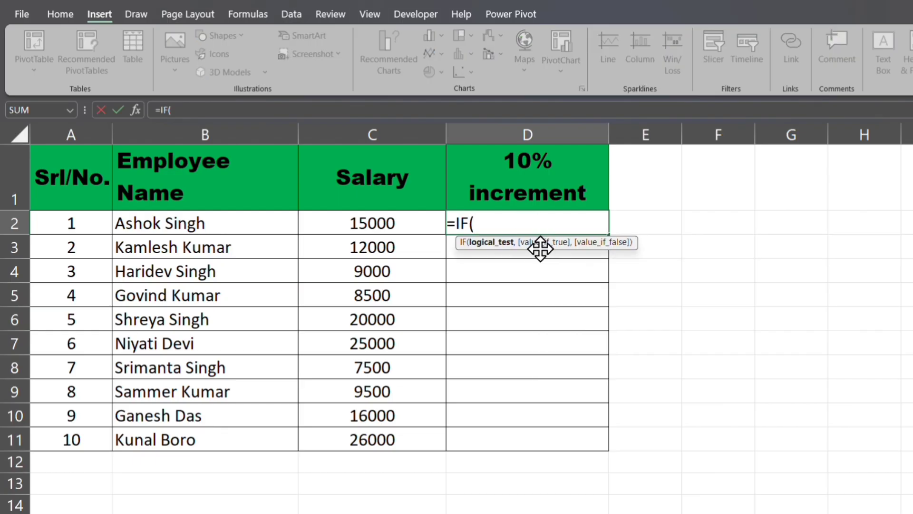
{"action": "left_click", "coordinate": [386, 227]}
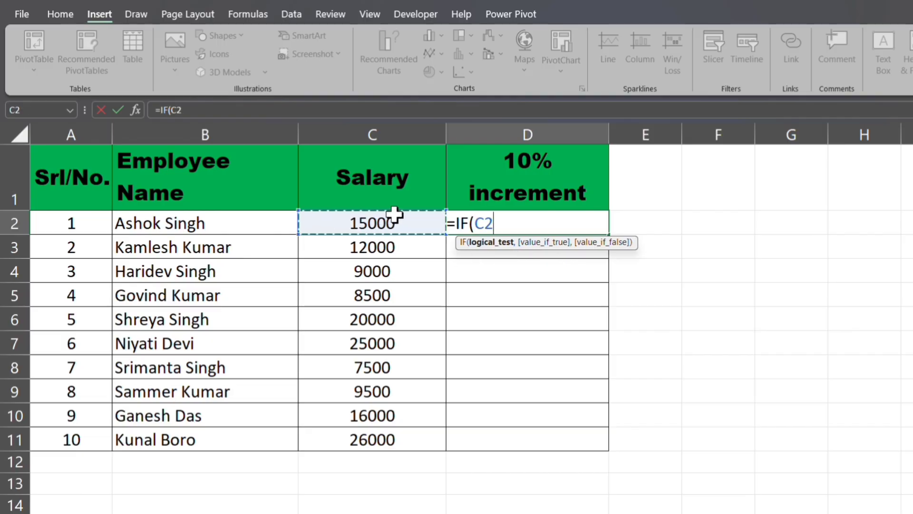
{"action": "left_click", "coordinate": [911, 55]}
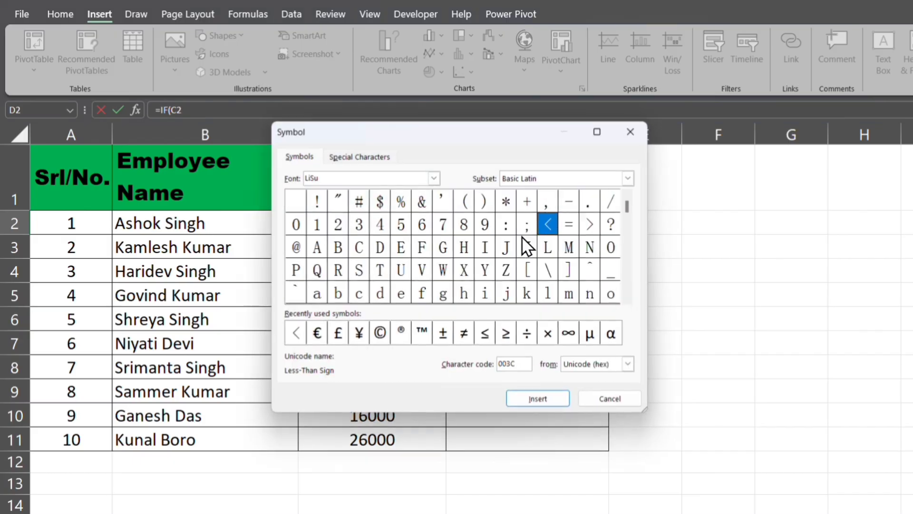
{"action": "left_click", "coordinate": [537, 398]}
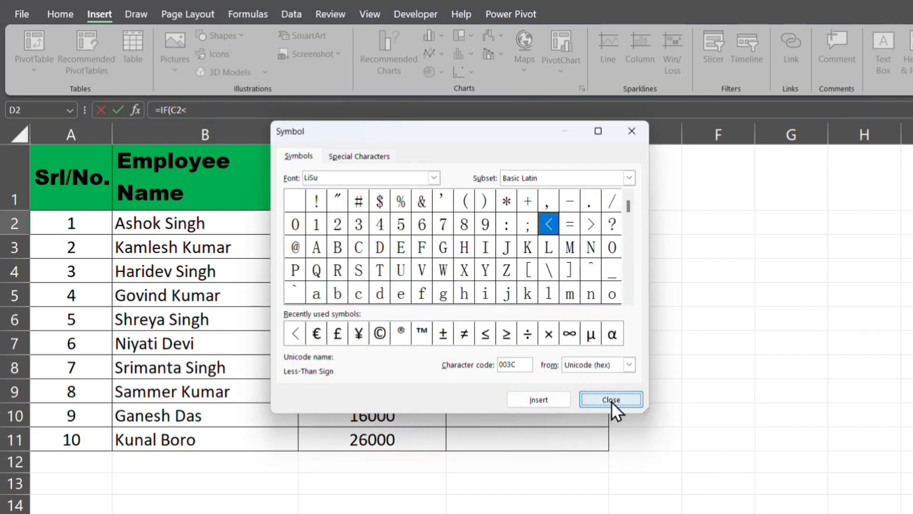
{"action": "left_click", "coordinate": [612, 401]}
{"action": "type", "text": "1"}
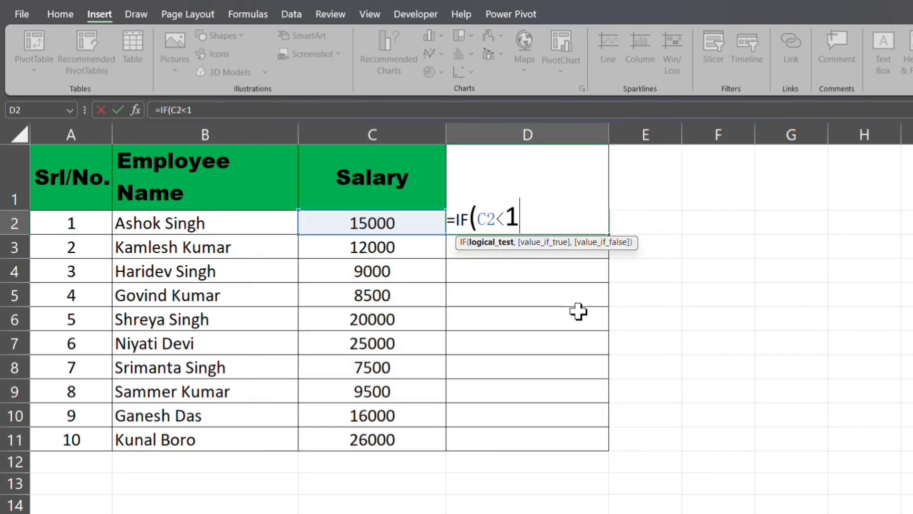
{"action": "type", "text": "0000"}
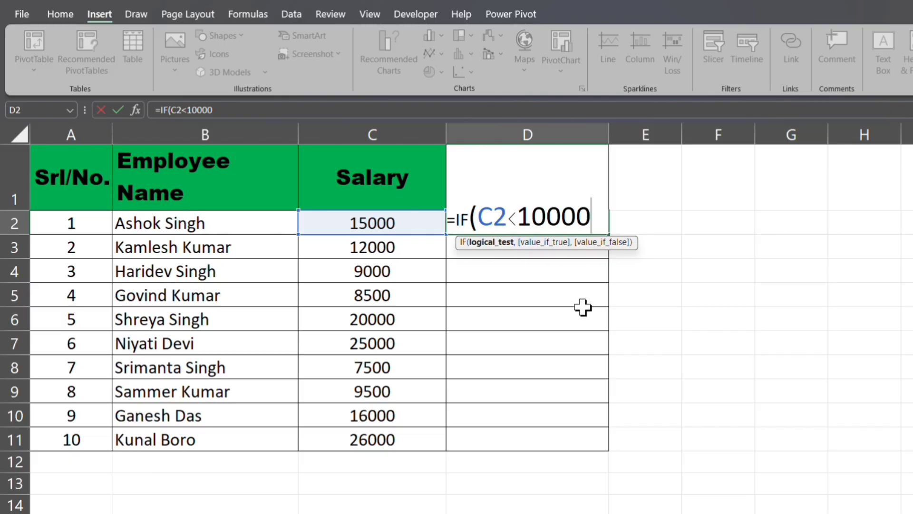
Complete the D2 formula to return C2+C2*10% when true and C2 when false, and fill it down to D11.
{"action": "type", "text": ","}
{"action": "left_click", "coordinate": [385, 223]}
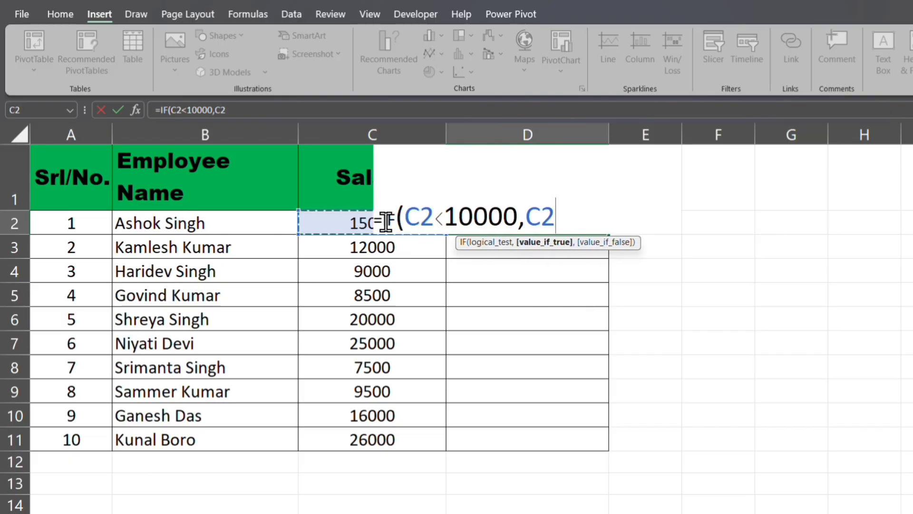
{"action": "type", "text": "+"}
{"action": "left_click", "coordinate": [334, 222]}
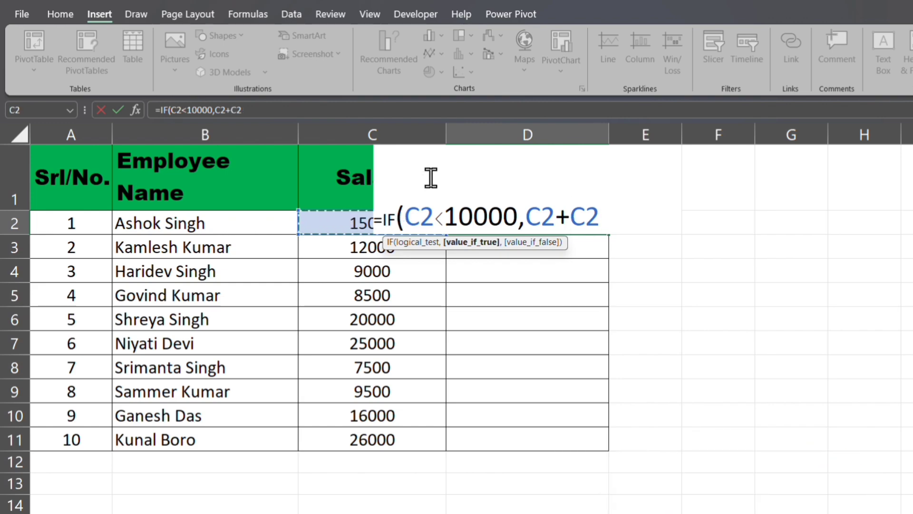
{"action": "type", "text": "*10"}
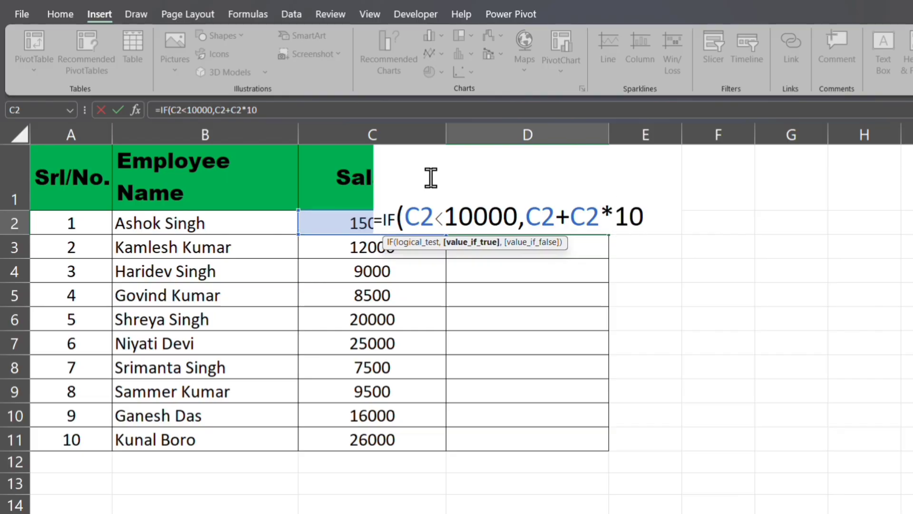
{"action": "type", "text": "%"}
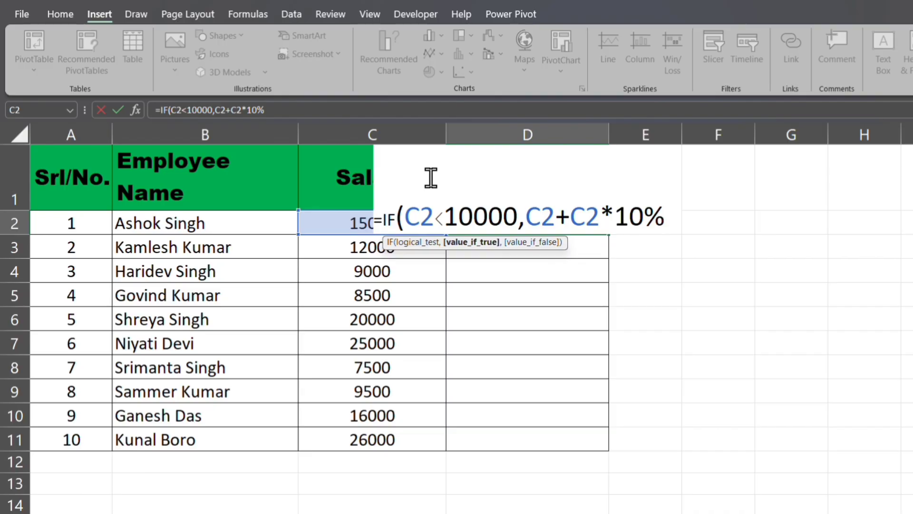
{"action": "type", "text": ","}
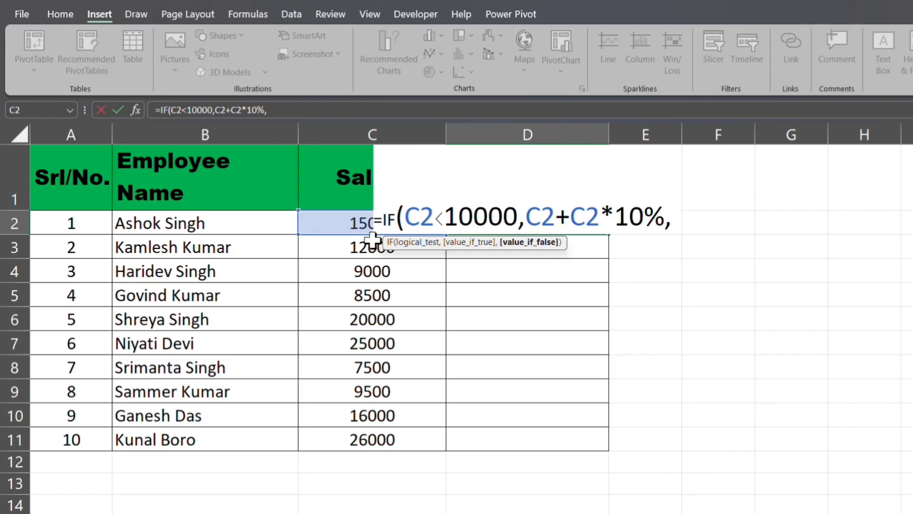
{"action": "left_click", "coordinate": [355, 230]}
{"action": "type", "text": ")"}
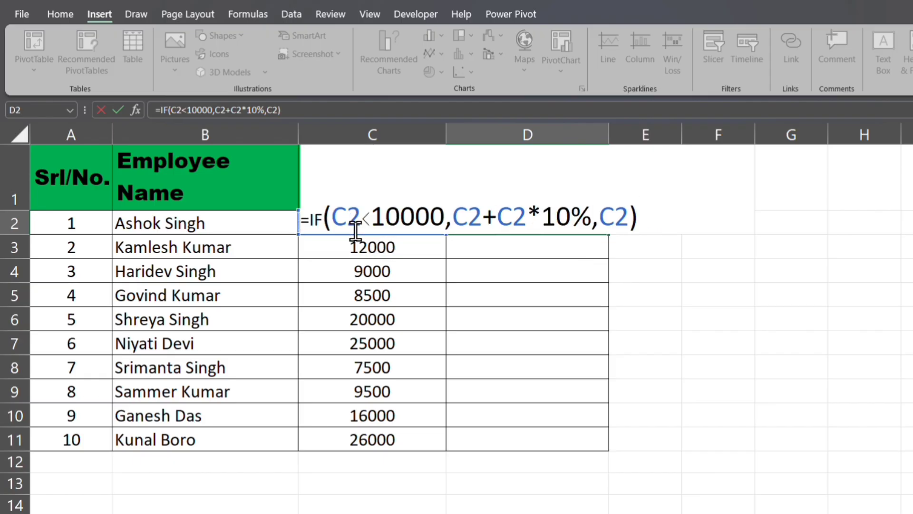
{"action": "key", "text": "Return"}
{"action": "left_click", "coordinate": [519, 223]}
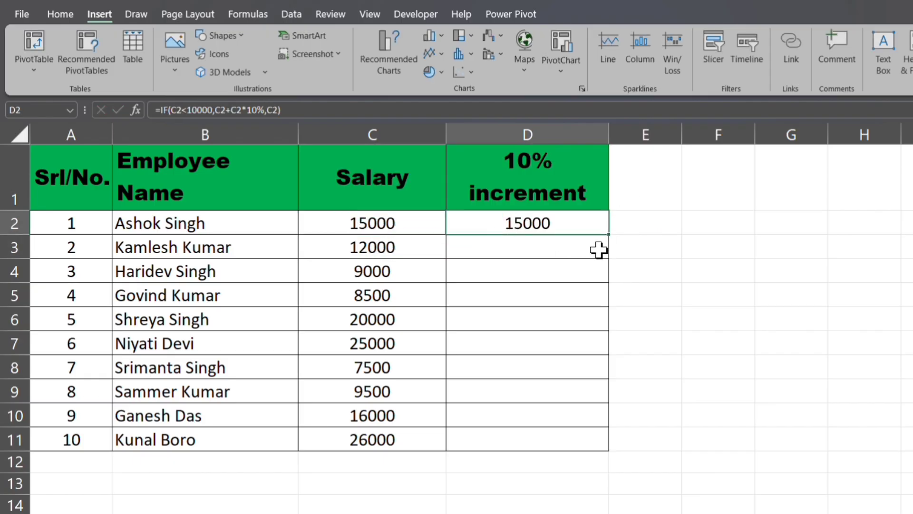
{"action": "left_click_drag", "start_coordinate": [608, 236], "coordinate": [601, 450]}
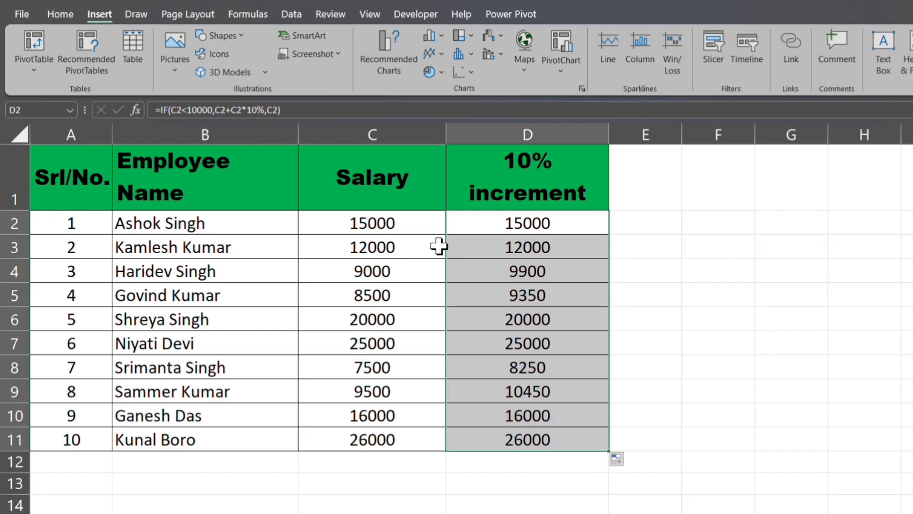
Compare the 10% increment results in rows 4, 5 and 8 with the original salaries.
{"action": "left_click", "coordinate": [411, 281]}
{"action": "left_click", "coordinate": [492, 277]}
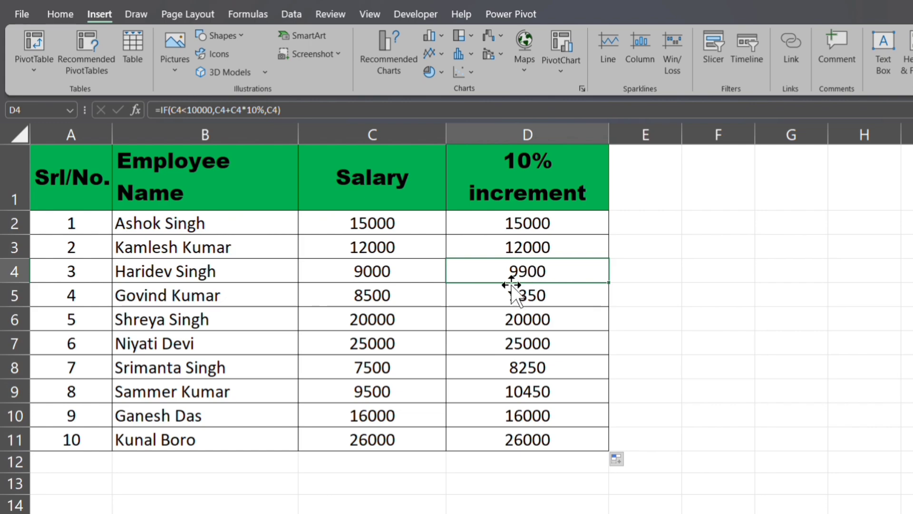
{"action": "left_click", "coordinate": [399, 298]}
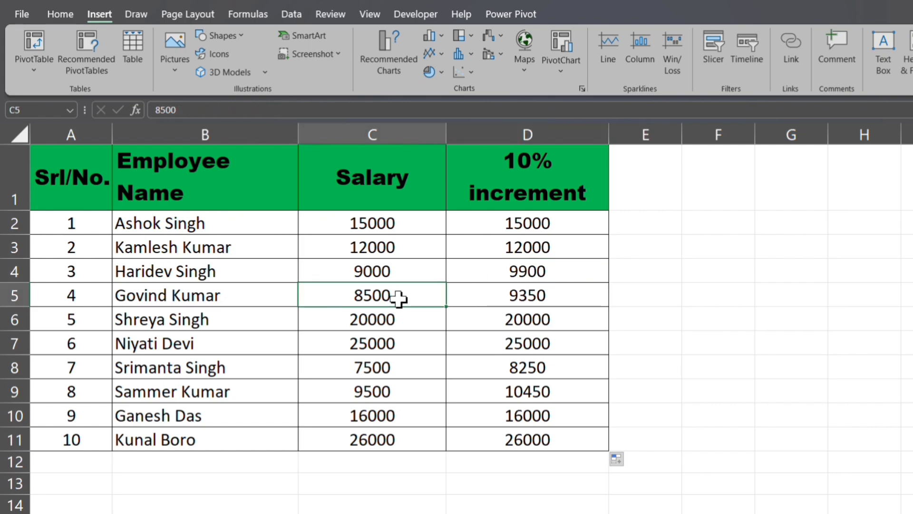
{"action": "left_click", "coordinate": [537, 303]}
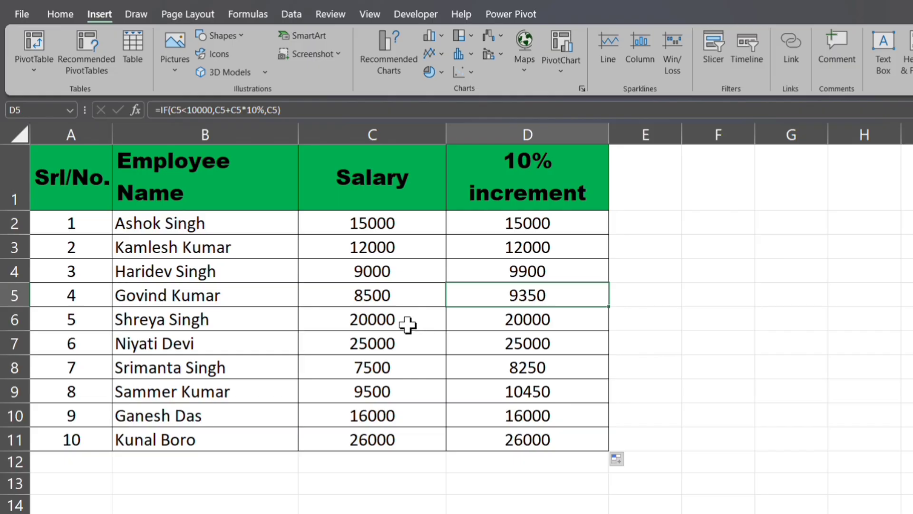
{"action": "left_click", "coordinate": [402, 368]}
{"action": "left_click", "coordinate": [519, 369]}
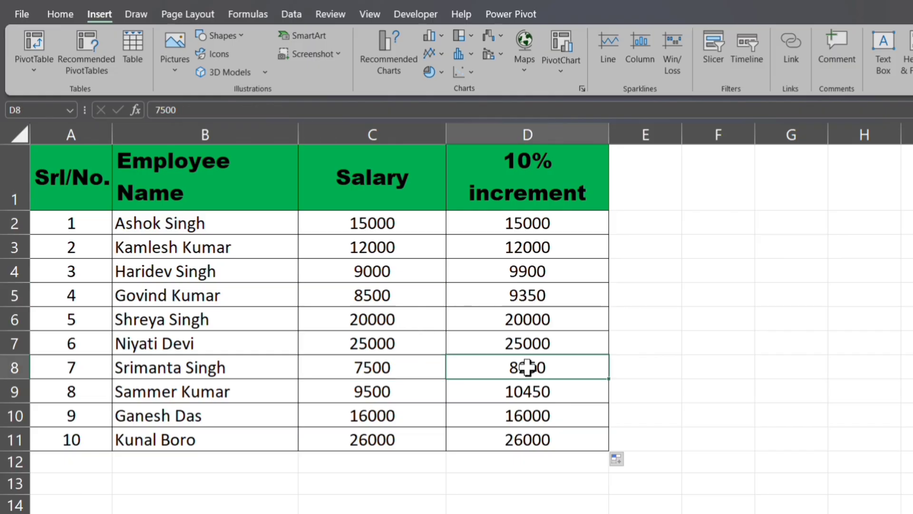
{"action": "left_click", "coordinate": [553, 413]}
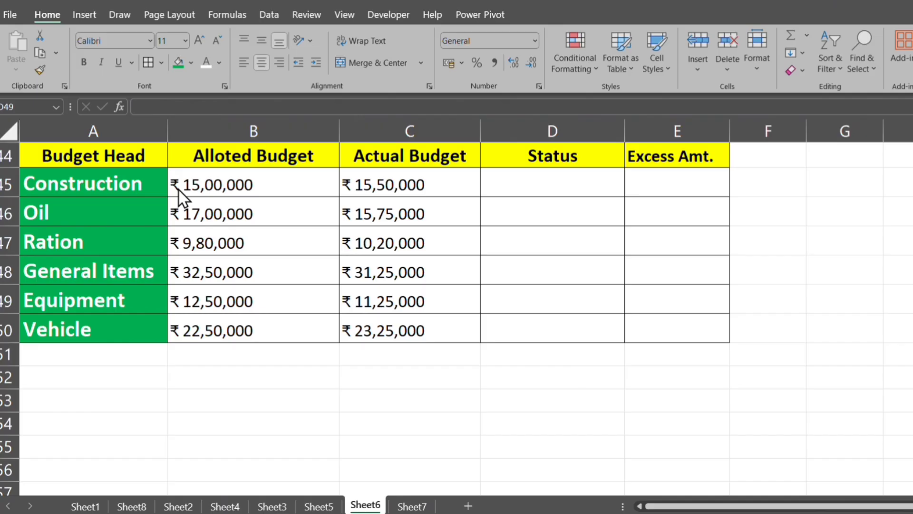
Review the budget heads and their allotted and actual amounts in the budget table on Sheet6.
{"action": "left_click_drag", "start_coordinate": [90, 183], "coordinate": [121, 329]}
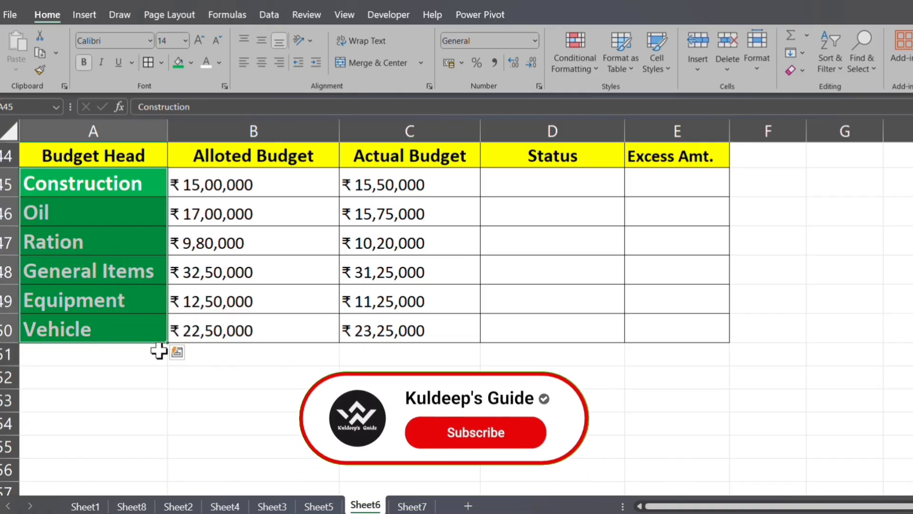
{"action": "left_click", "coordinate": [155, 241]}
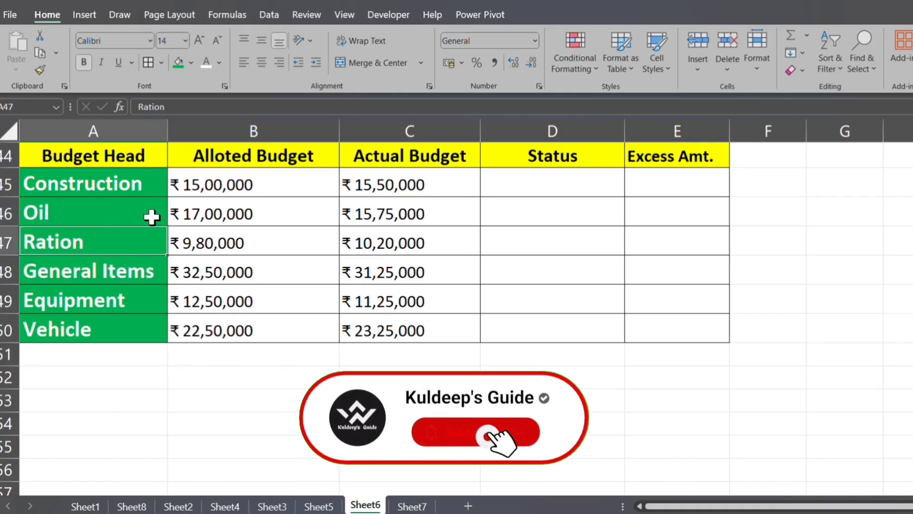
{"action": "left_click", "coordinate": [233, 182]}
{"action": "left_click", "coordinate": [255, 240]}
{"action": "left_click", "coordinate": [251, 209]}
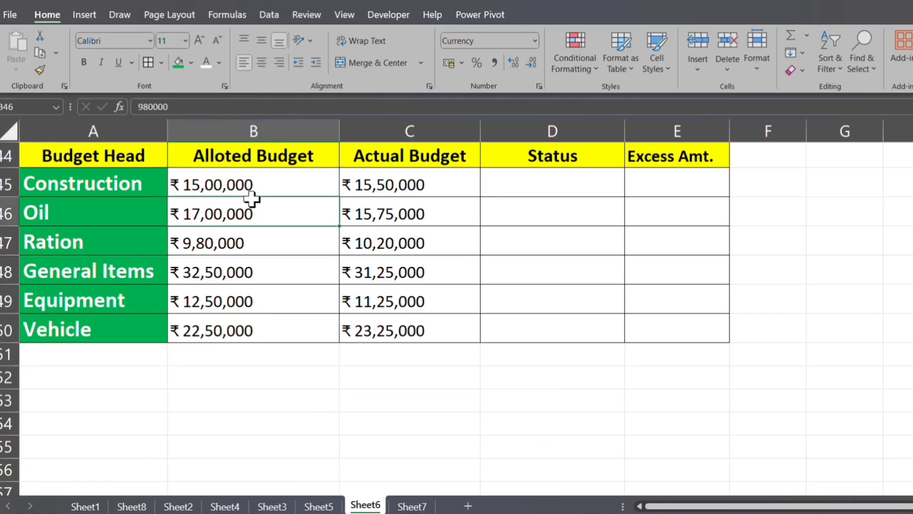
{"action": "left_click", "coordinate": [250, 265]}
{"action": "left_click", "coordinate": [249, 297]}
{"action": "left_click", "coordinate": [248, 328]}
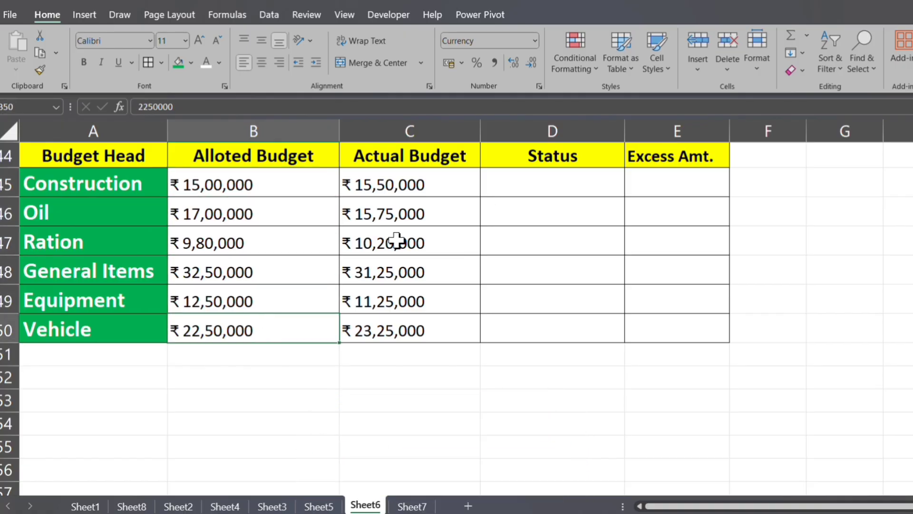
{"action": "left_click", "coordinate": [422, 188]}
{"action": "left_click", "coordinate": [428, 220]}
{"action": "left_click", "coordinate": [436, 259]}
Compare the allotted and actual budgets of Construction and Oil with reference to their Status cells.
{"action": "left_click", "coordinate": [537, 189]}
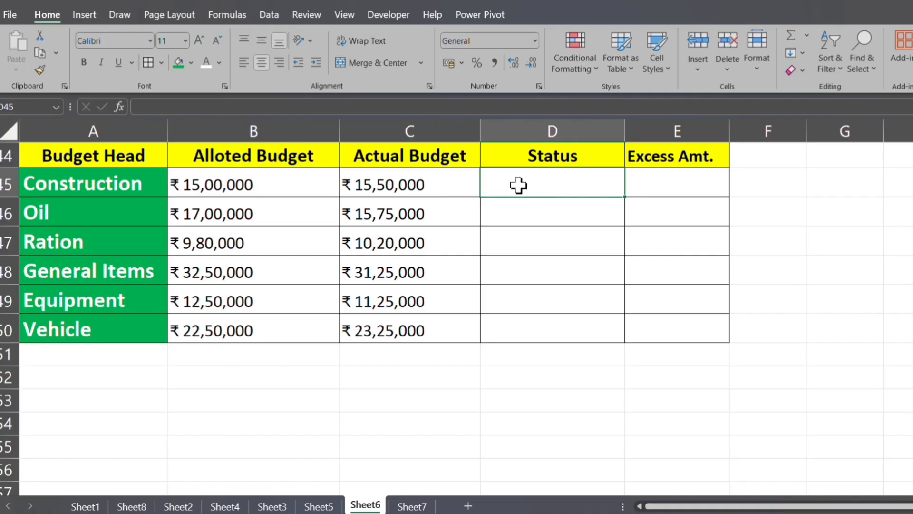
{"action": "left_click", "coordinate": [245, 184]}
{"action": "left_click", "coordinate": [407, 186]}
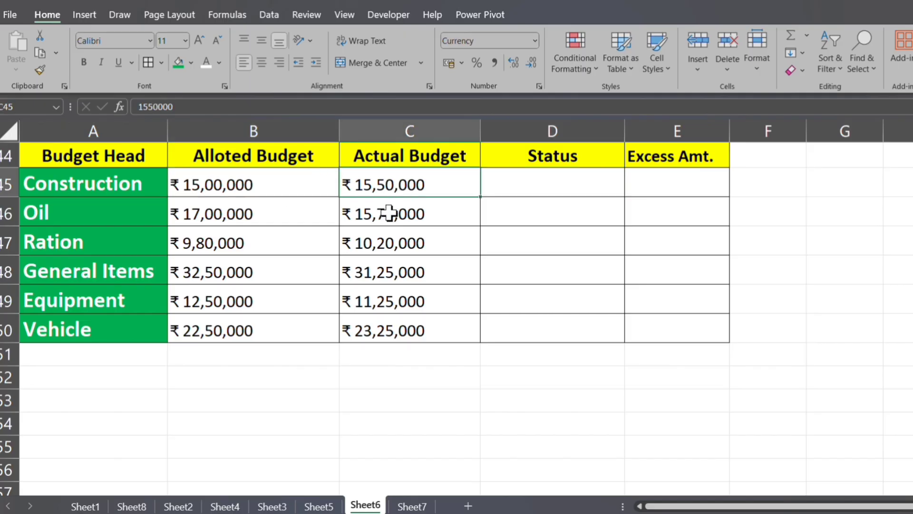
{"action": "left_click", "coordinate": [531, 191]}
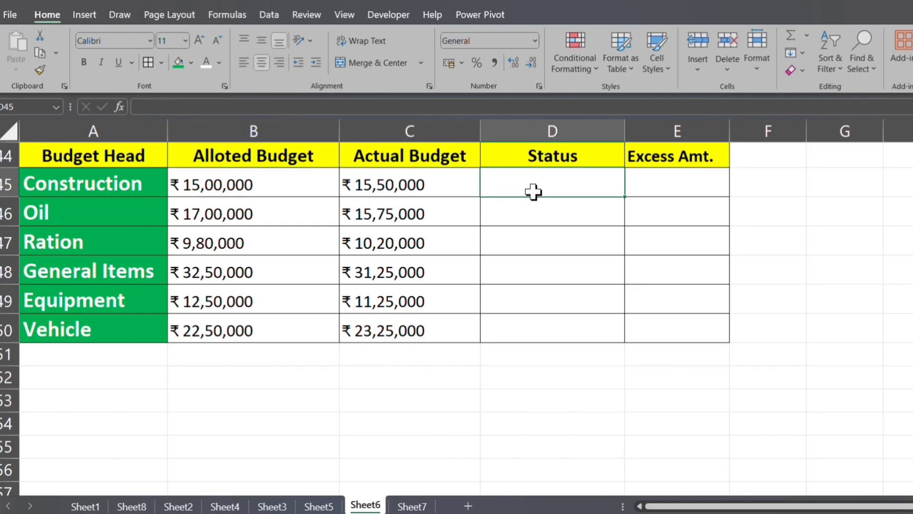
{"action": "left_click", "coordinate": [256, 217]}
{"action": "left_click", "coordinate": [389, 214]}
{"action": "left_click", "coordinate": [504, 214]}
Start an IF formula in D45 that tests whether Construction's actual budget exceeds its allotted budget, C45>B45.
{"action": "left_click", "coordinate": [533, 185]}
{"action": "type", "text": "="}
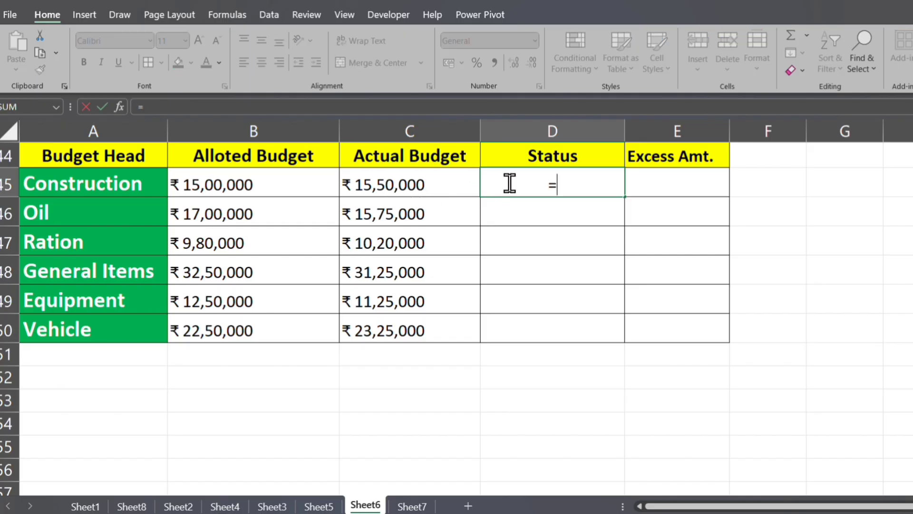
{"action": "type", "text": "if"}
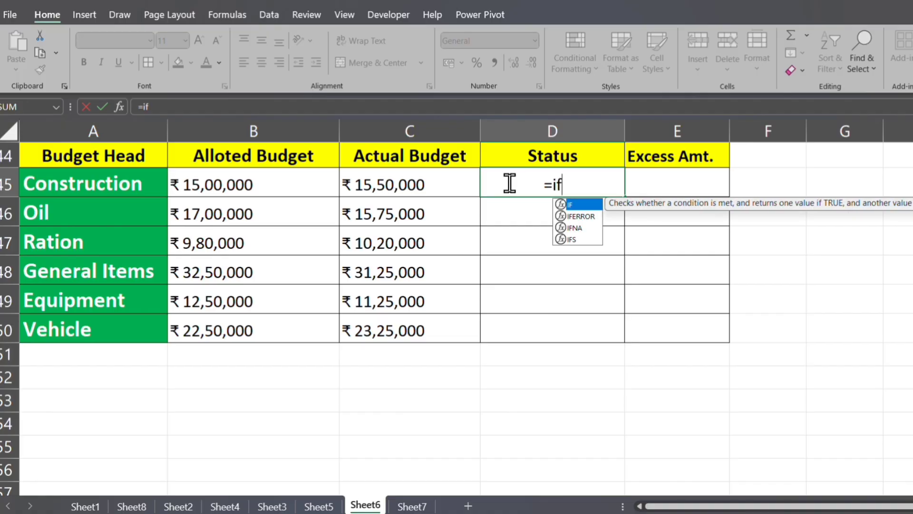
{"action": "double_click", "coordinate": [585, 208]}
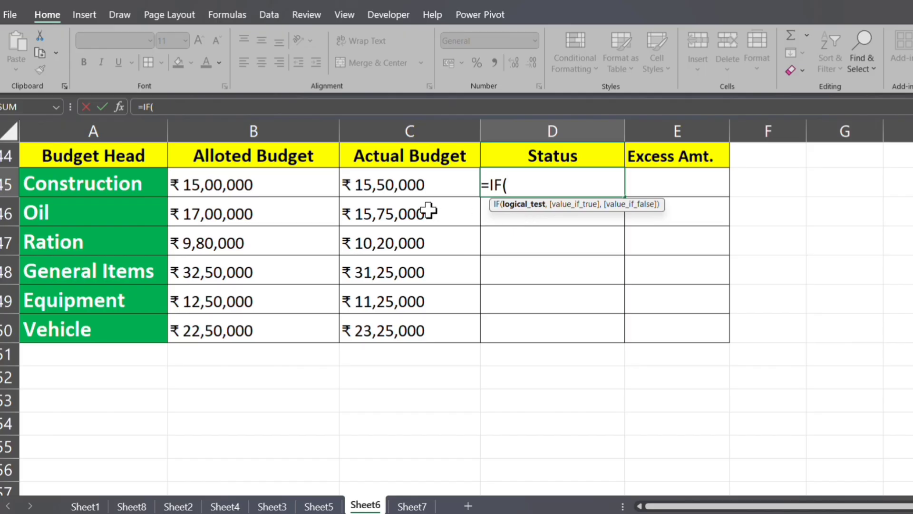
{"action": "left_click", "coordinate": [429, 184]}
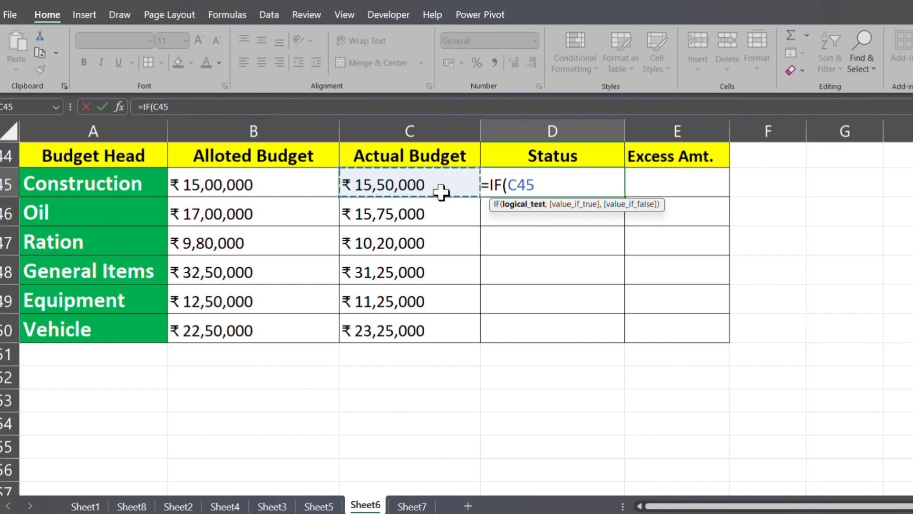
{"action": "type", "text": ">"}
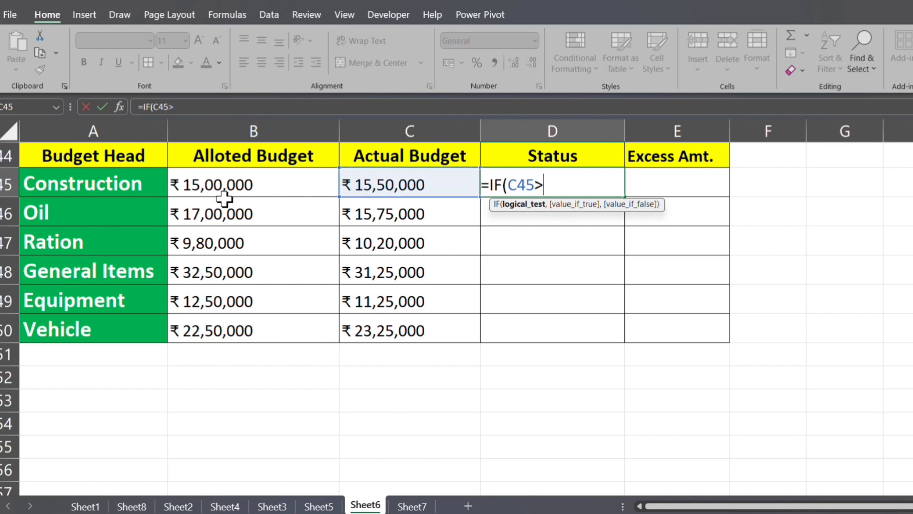
{"action": "left_click", "coordinate": [237, 190]}
{"action": "type", "text": ","}
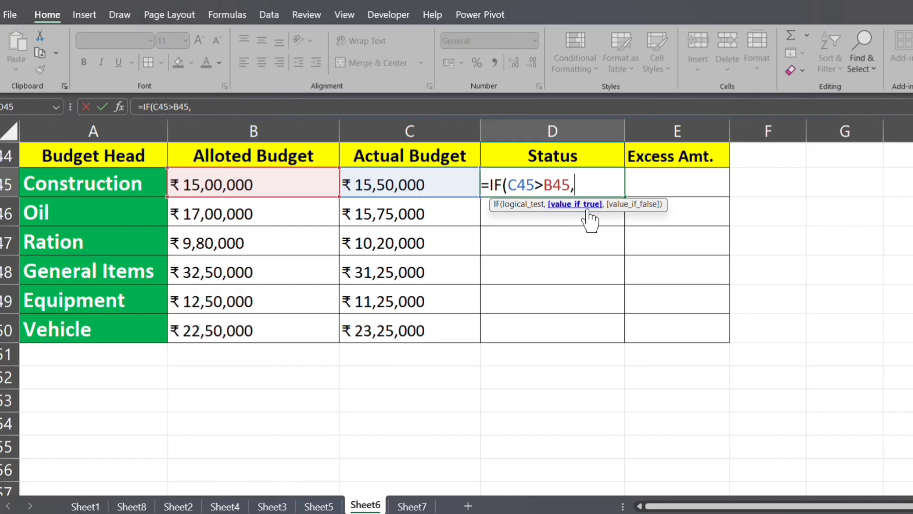
Complete the D45 formula to return "Over Budget" when true and "Within budget" when false, and fill it down to D50.
{"action": "type", "text": "\"Over"}
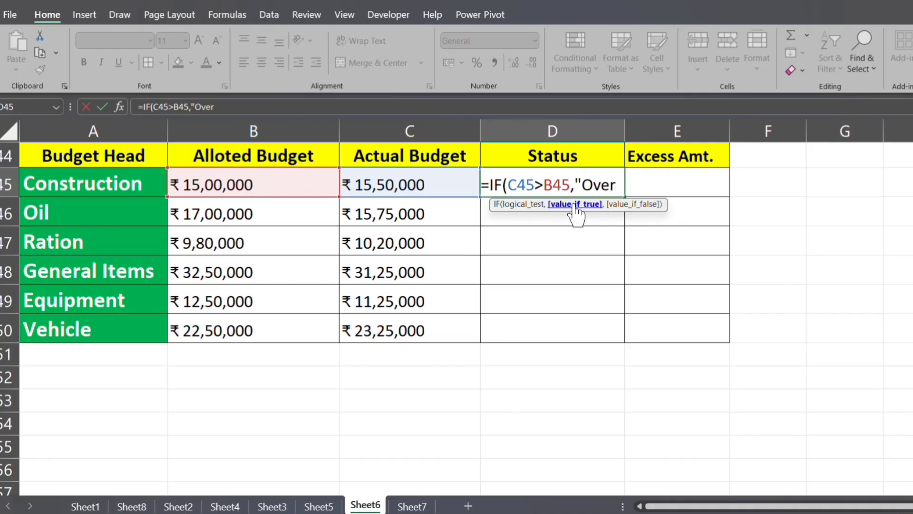
{"action": "type", "text": " Budget"}
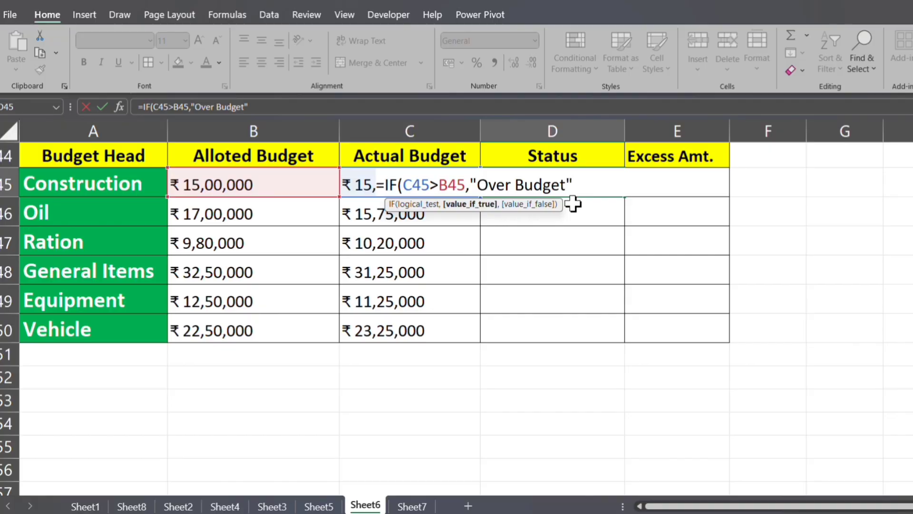
{"action": "type", "text": ","}
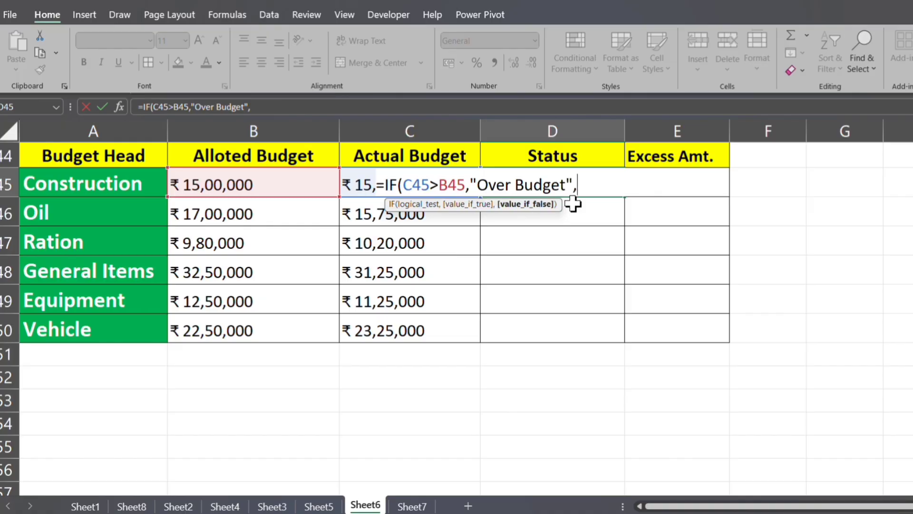
{"action": "type", "text": "\"Within"}
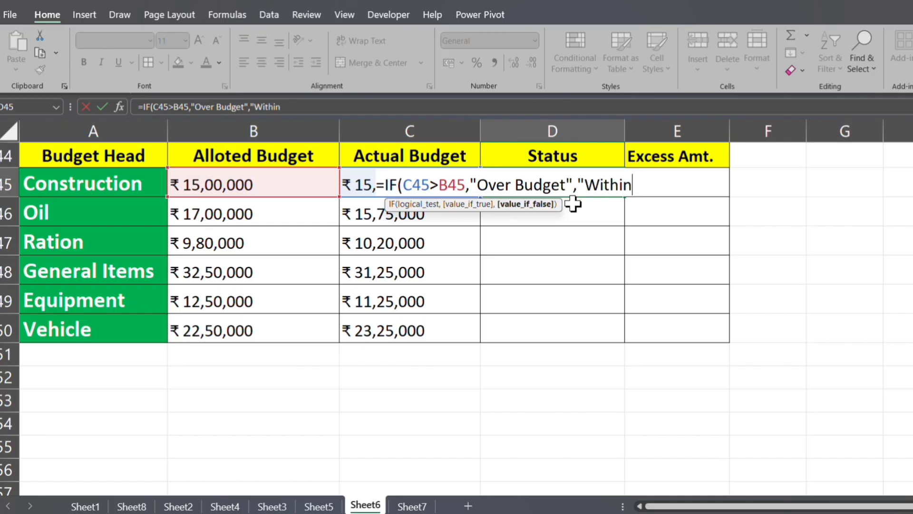
{"action": "type", "text": " V"}
{"action": "key", "text": "BackSpace"}
{"action": "type", "text": "budget"}
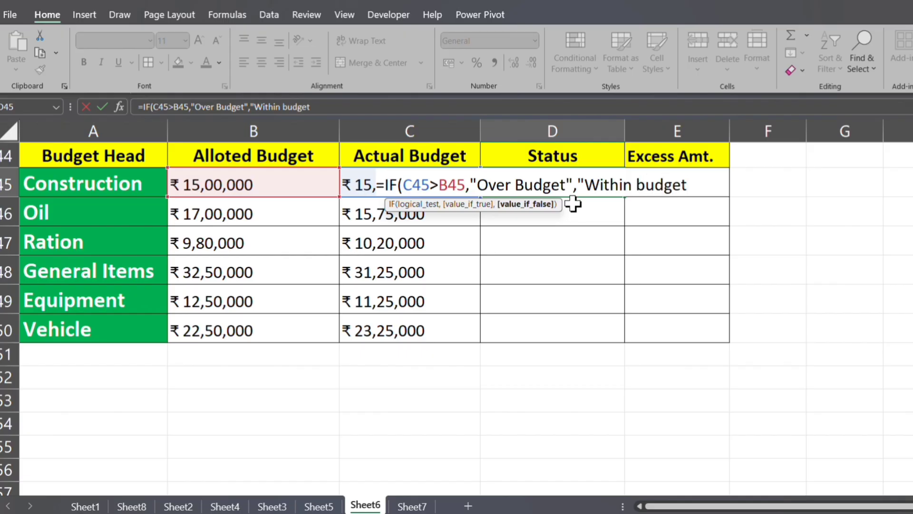
{"action": "type", "text": "\")"}
{"action": "key", "text": "Return"}
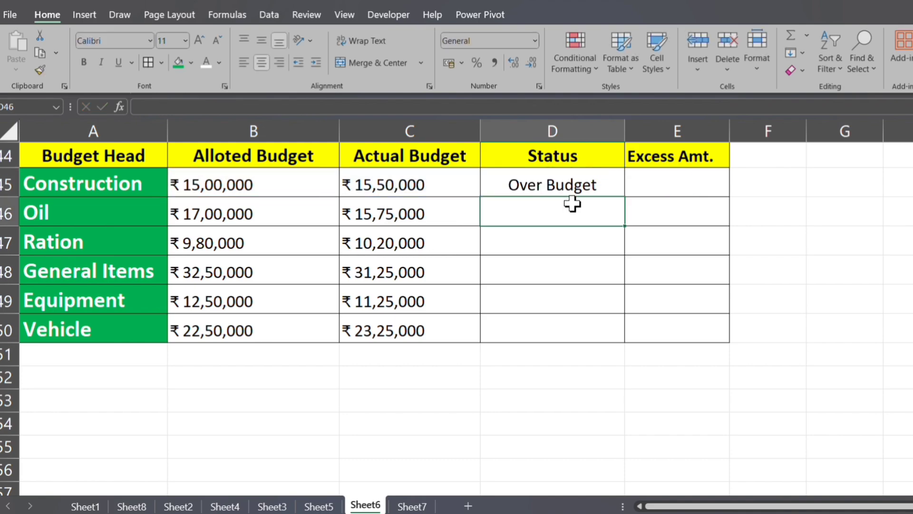
{"action": "left_click", "coordinate": [587, 181]}
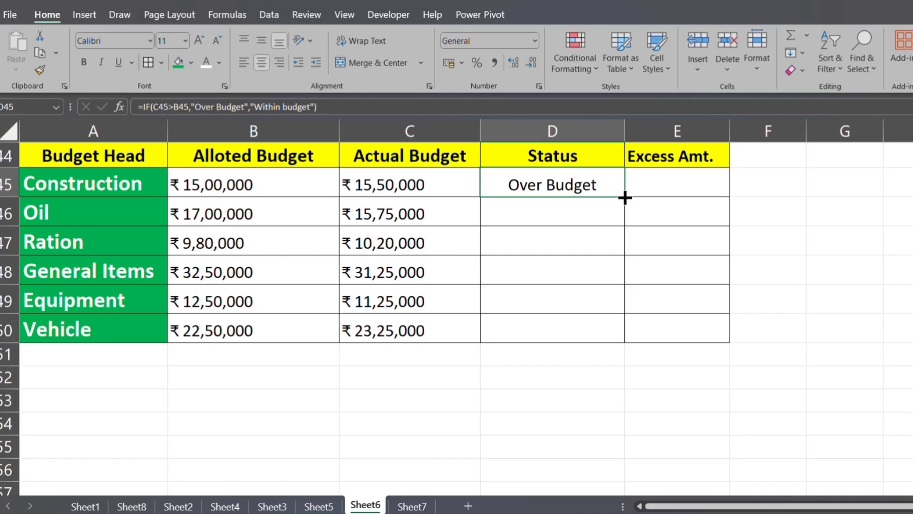
{"action": "double_click", "coordinate": [625, 197]}
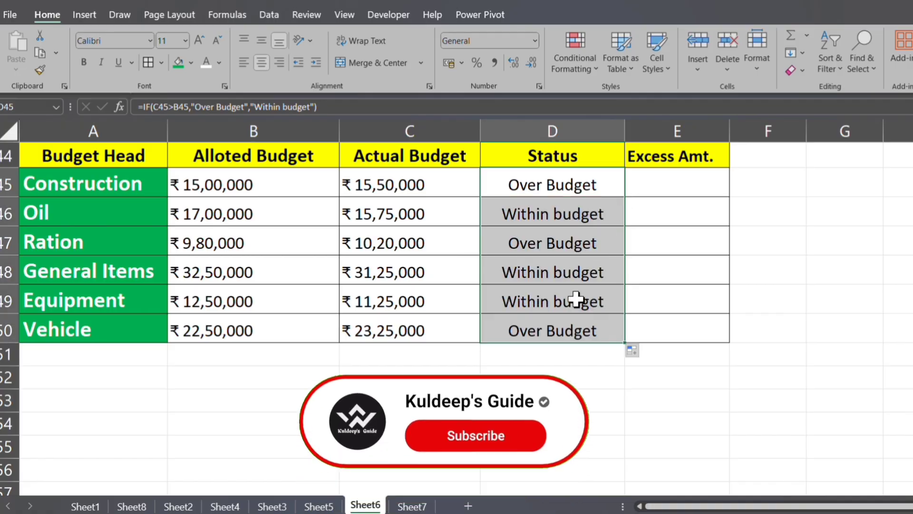
Review the Status results for several budget heads and compare Construction's allotted and actual budgets.
{"action": "left_click", "coordinate": [572, 273]}
{"action": "left_click", "coordinate": [546, 238]}
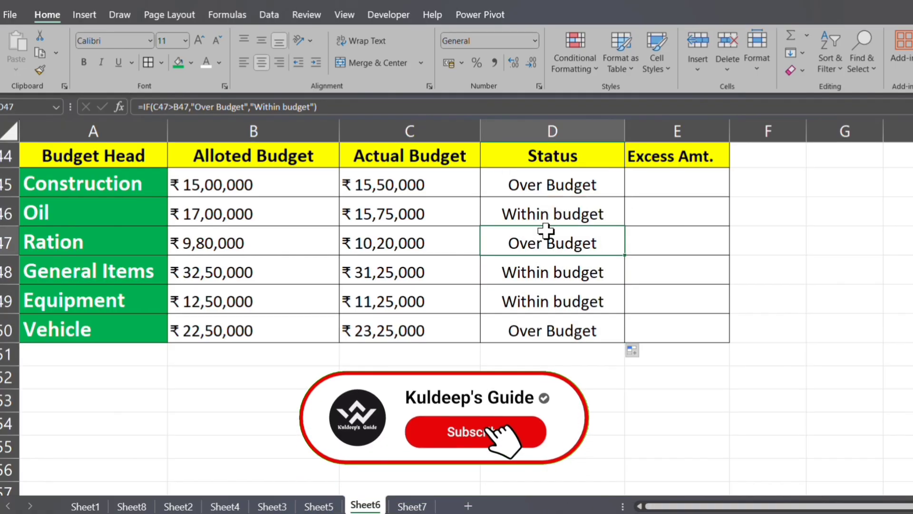
{"action": "left_click", "coordinate": [553, 188]}
{"action": "left_click", "coordinate": [558, 267]}
{"action": "left_click", "coordinate": [563, 294]}
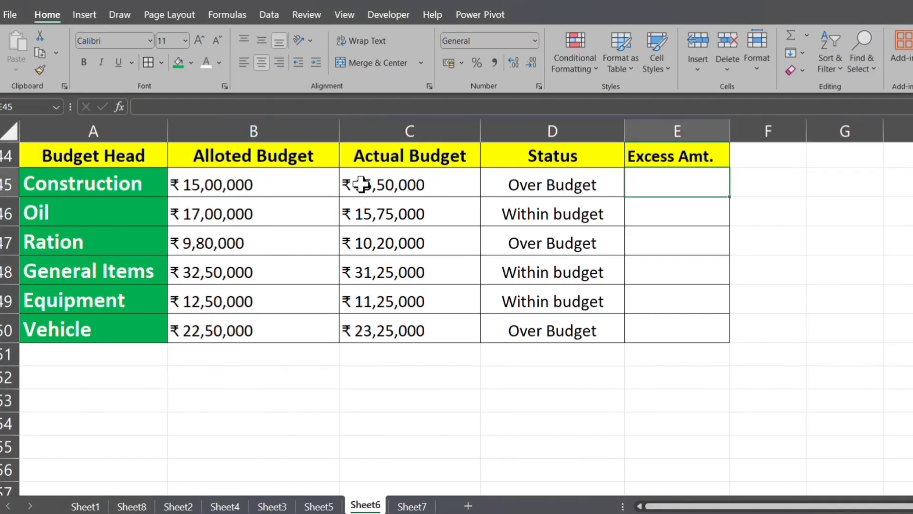
{"action": "left_click", "coordinate": [270, 185]}
{"action": "left_click", "coordinate": [398, 185]}
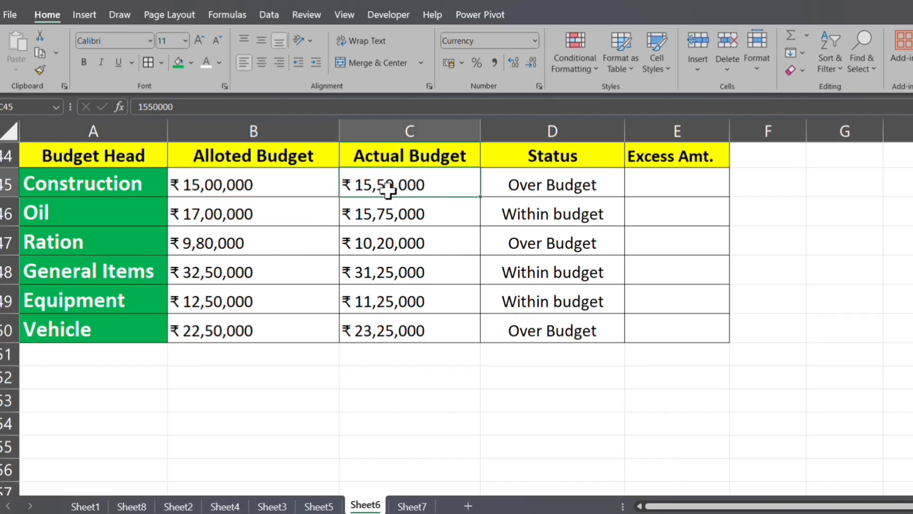
{"action": "left_click", "coordinate": [286, 188]}
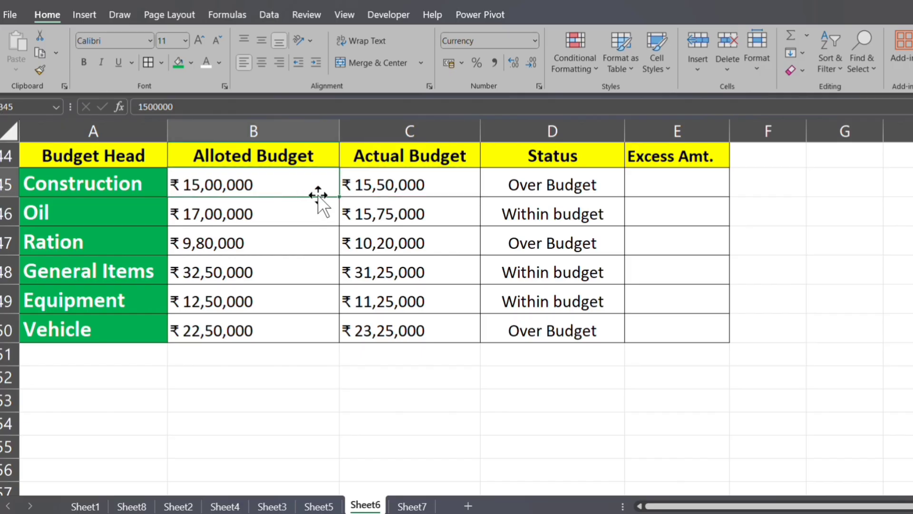
{"action": "left_click", "coordinate": [454, 187]}
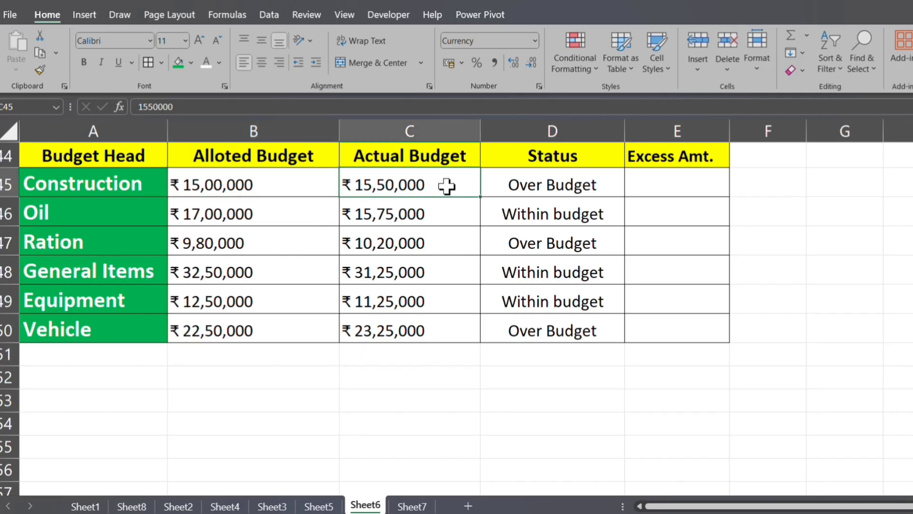
Start an IF formula for Construction's excess amount in E45 with the logical test C45>B45.
{"action": "left_click", "coordinate": [681, 186]}
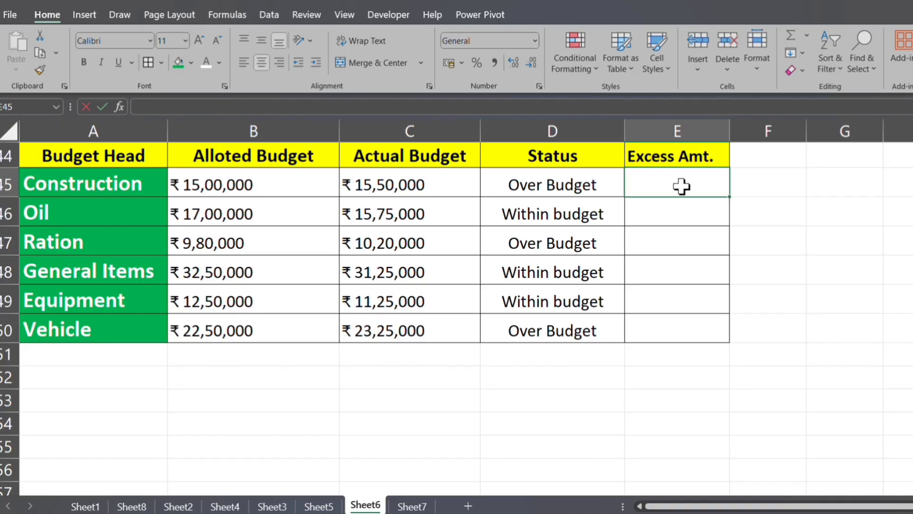
{"action": "type", "text": "=if"}
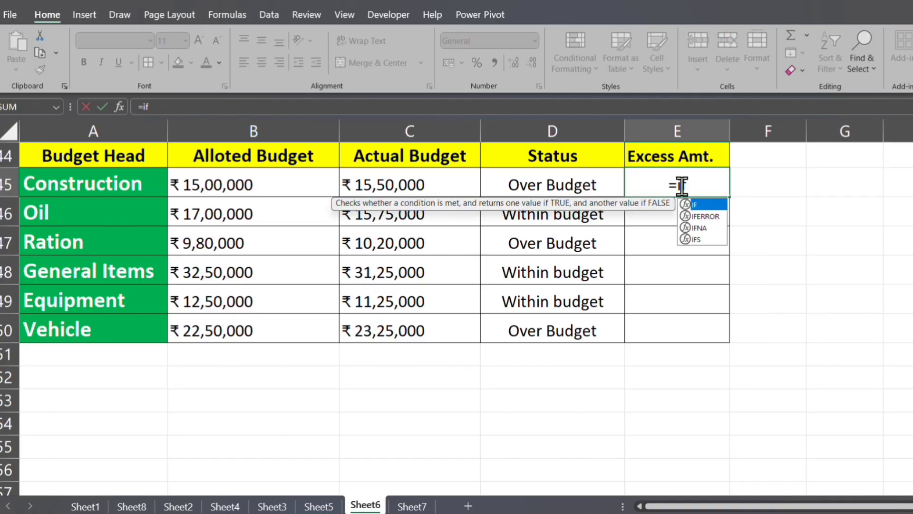
{"action": "double_click", "coordinate": [711, 205]}
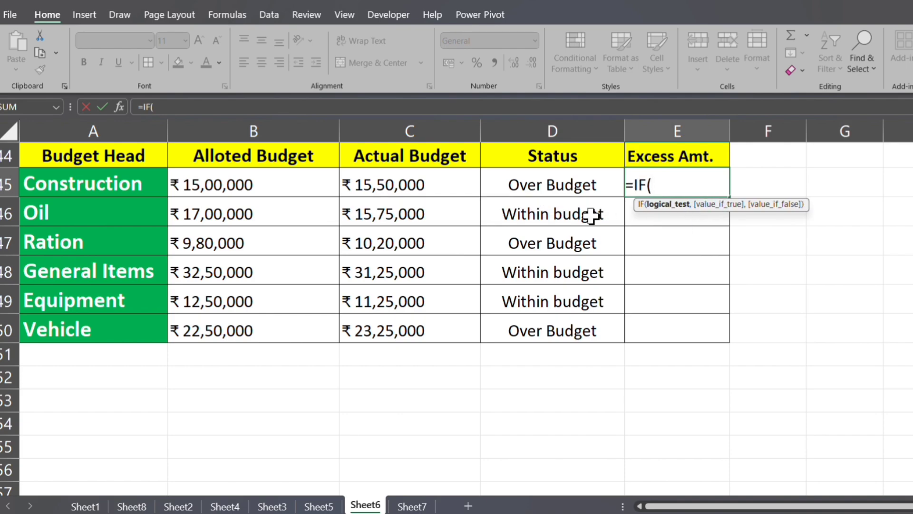
{"action": "left_click", "coordinate": [419, 191]}
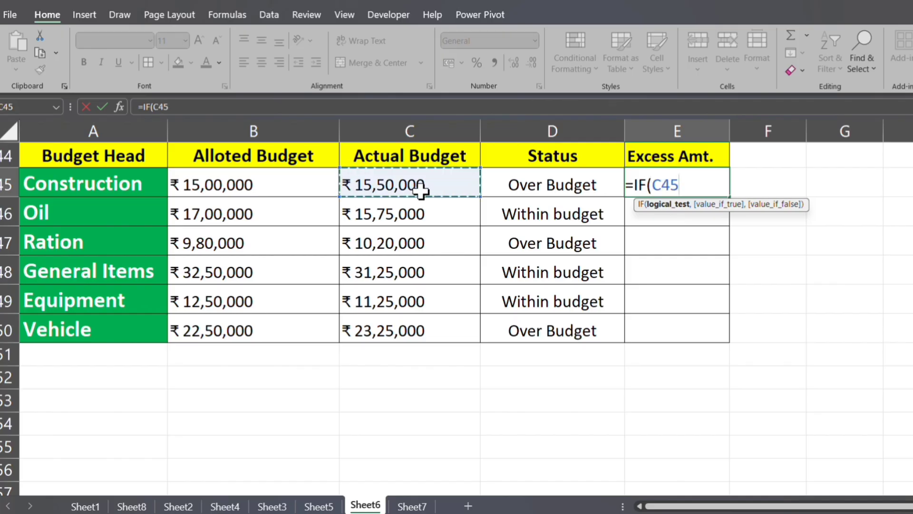
{"action": "type", "text": ">"}
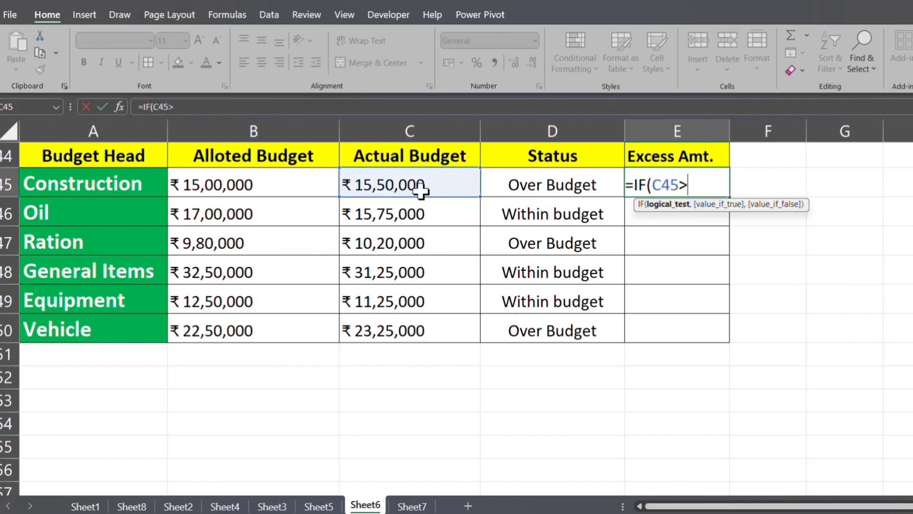
{"action": "left_click", "coordinate": [307, 193]}
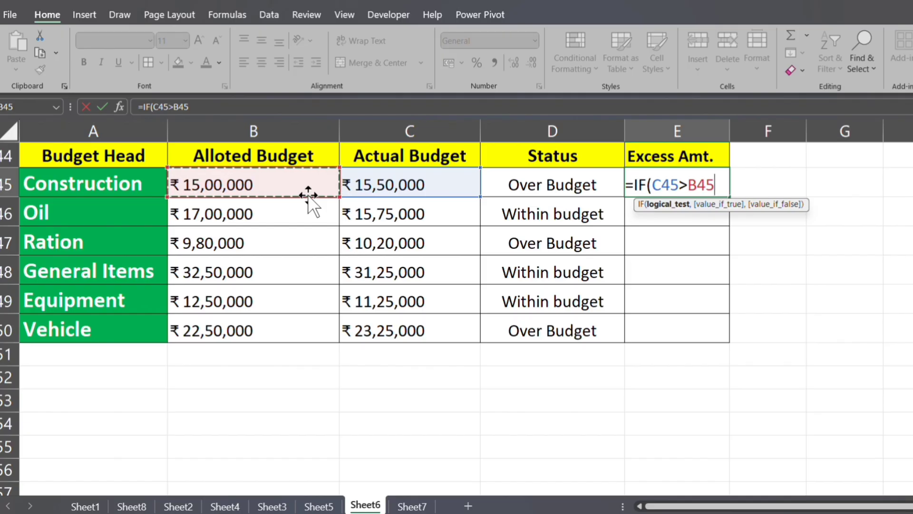
{"action": "type", "text": ","}
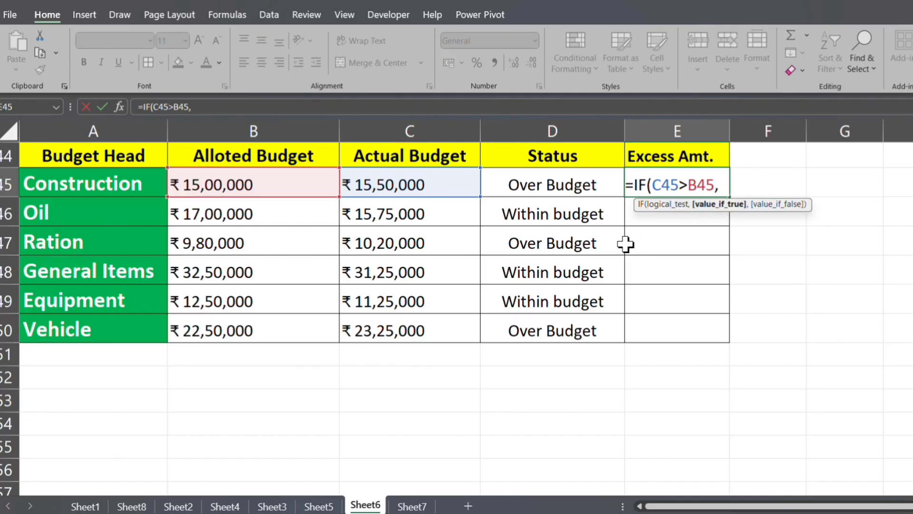
Complete the E45 formula to return C45-B45 when true and 0 when false, and fill it down to E50.
{"action": "left_click", "coordinate": [412, 184]}
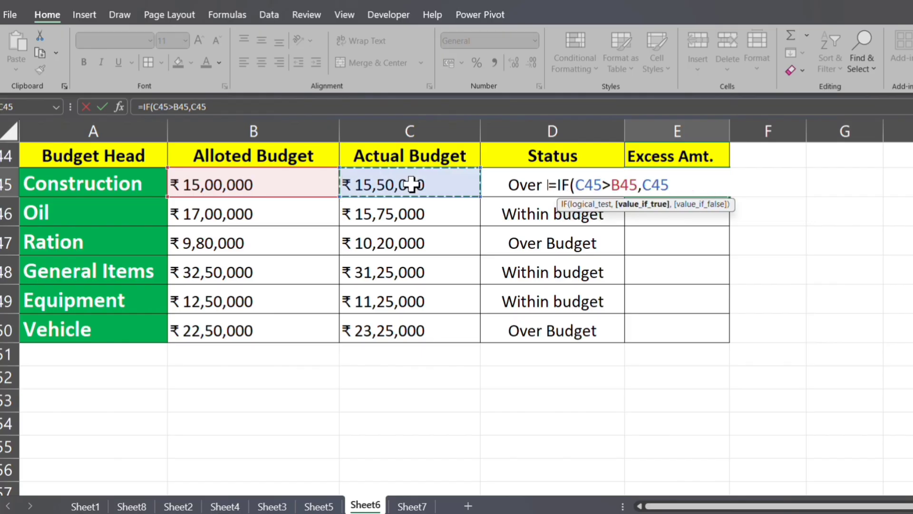
{"action": "type", "text": "-"}
{"action": "left_click", "coordinate": [301, 194]}
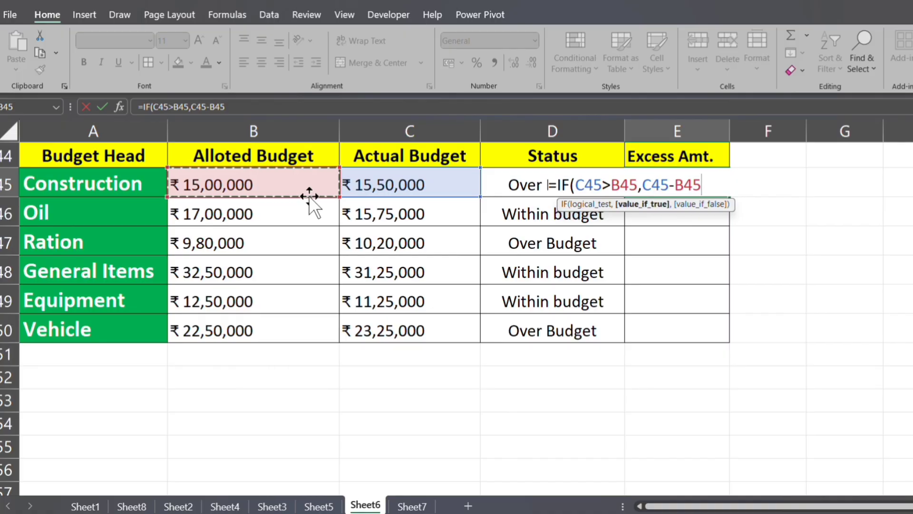
{"action": "type", "text": ","}
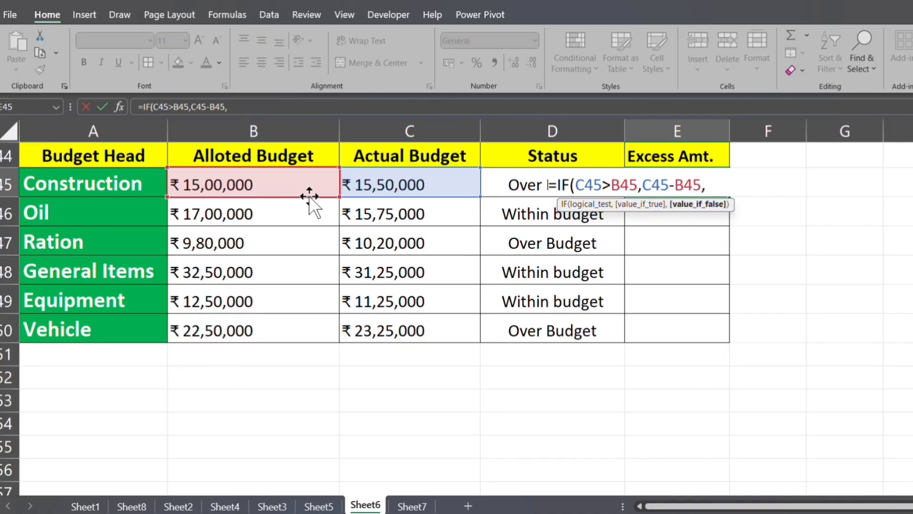
{"action": "type", "text": "0)"}
{"action": "key", "text": "Return"}
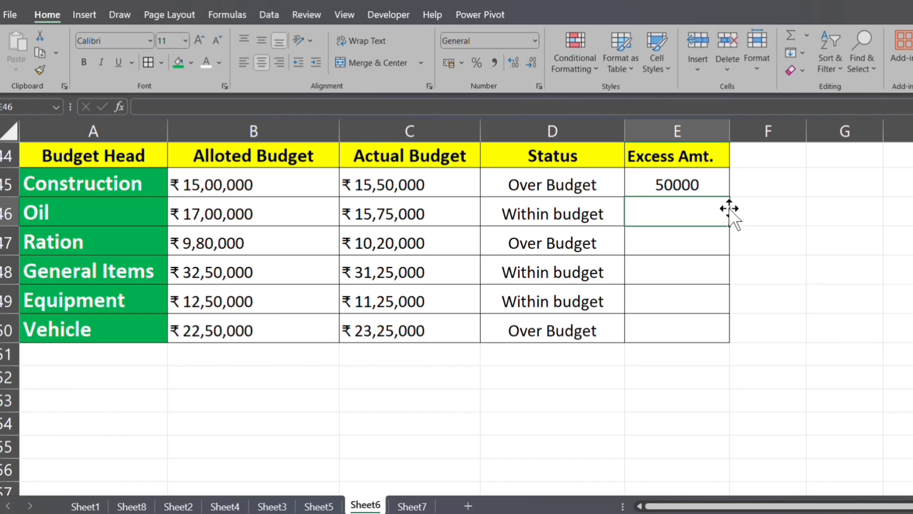
{"action": "left_click", "coordinate": [704, 186]}
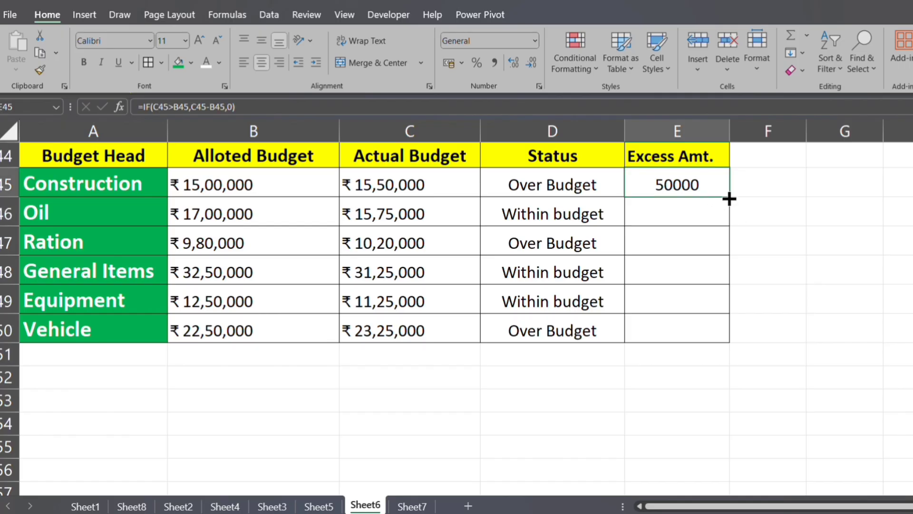
{"action": "double_click", "coordinate": [729, 198]}
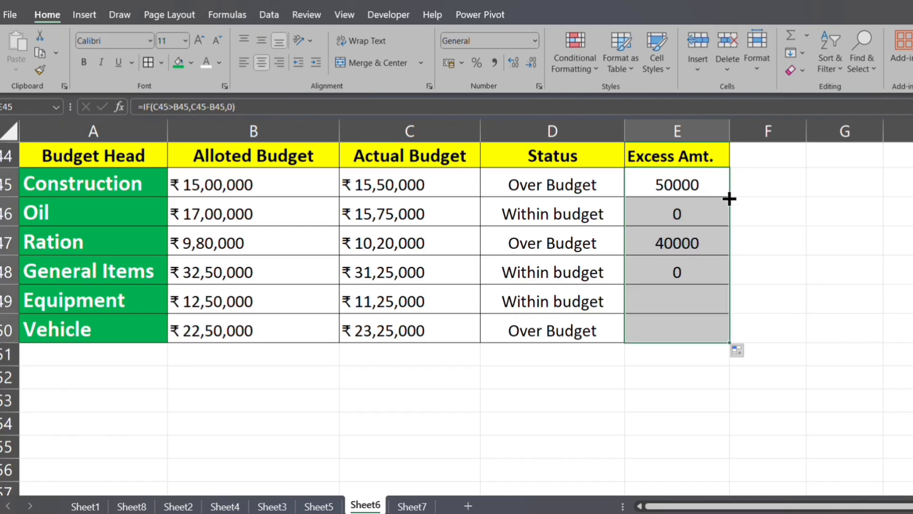
Review the Excess Amt. results for Construction, Ration, Equipment and Vehicle.
{"action": "left_click", "coordinate": [711, 287]}
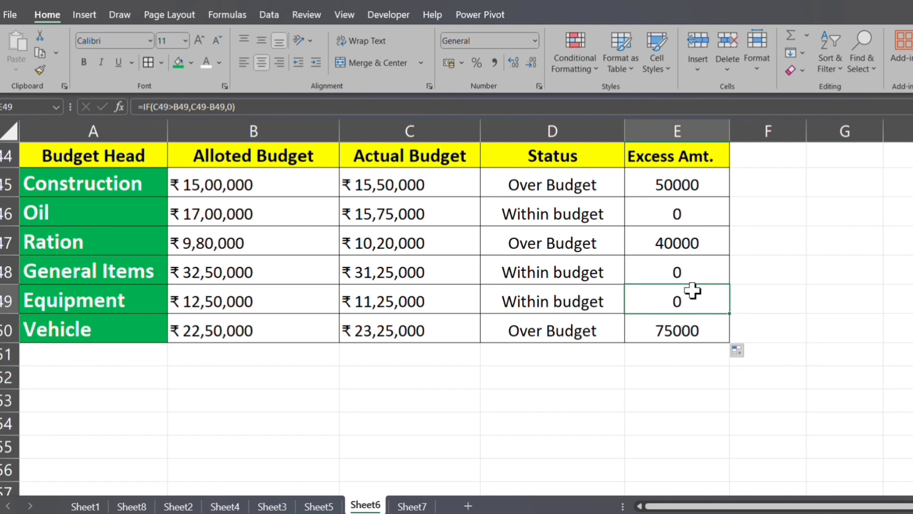
{"action": "left_click", "coordinate": [675, 333]}
{"action": "left_click", "coordinate": [687, 244]}
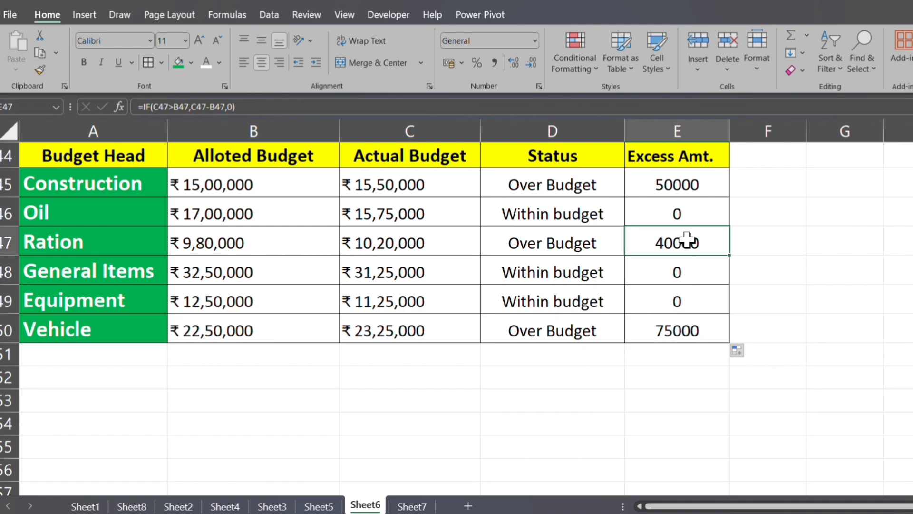
{"action": "left_click", "coordinate": [684, 185]}
{"action": "left_click", "coordinate": [687, 245]}
{"action": "left_click", "coordinate": [684, 302]}
{"action": "left_click", "coordinate": [694, 344]}
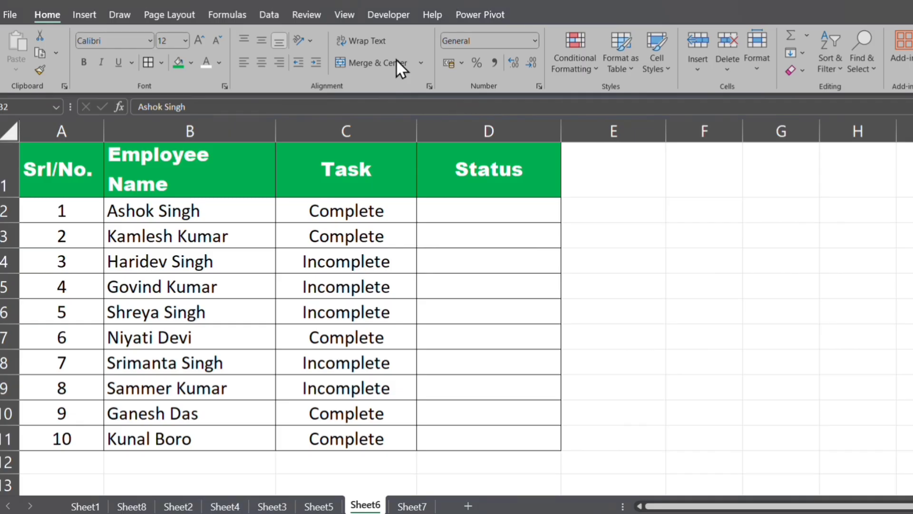
Review the employee names and the Complete or Incomplete entries in the Task column.
{"action": "key", "text": "shift+Down"}
{"action": "key", "text": "shift+Down"}
{"action": "left_click_drag", "start_coordinate": [215, 217], "coordinate": [218, 306]}
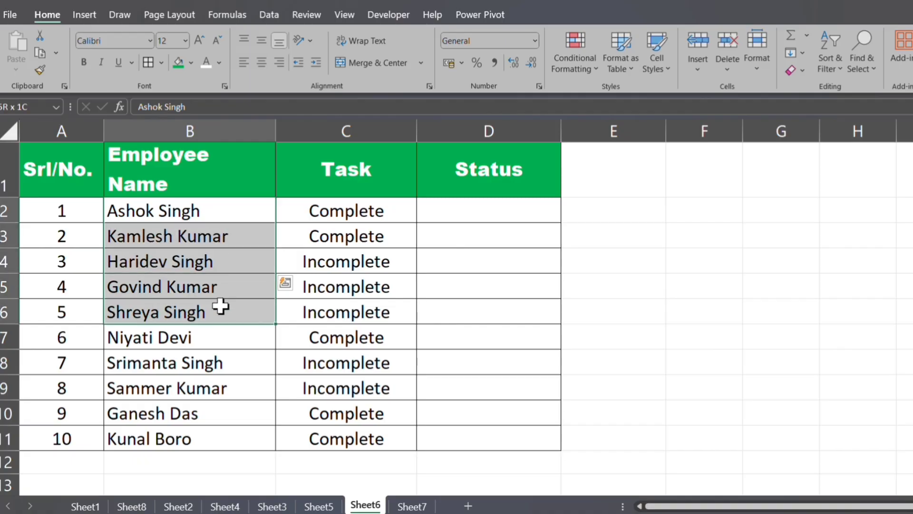
{"action": "left_click", "coordinate": [354, 211]}
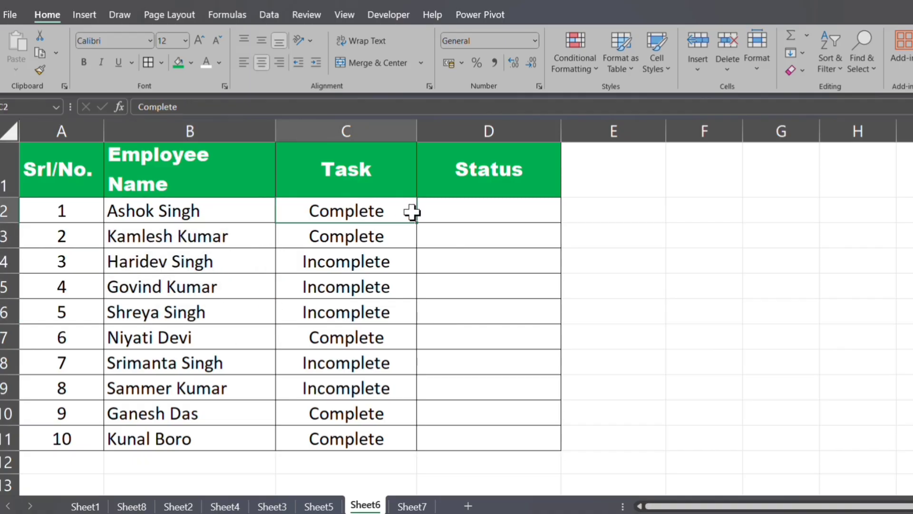
{"action": "left_click", "coordinate": [387, 236]}
{"action": "left_click", "coordinate": [380, 268]}
{"action": "left_click", "coordinate": [379, 304]}
{"action": "left_click", "coordinate": [377, 342]}
{"action": "left_click", "coordinate": [375, 379]}
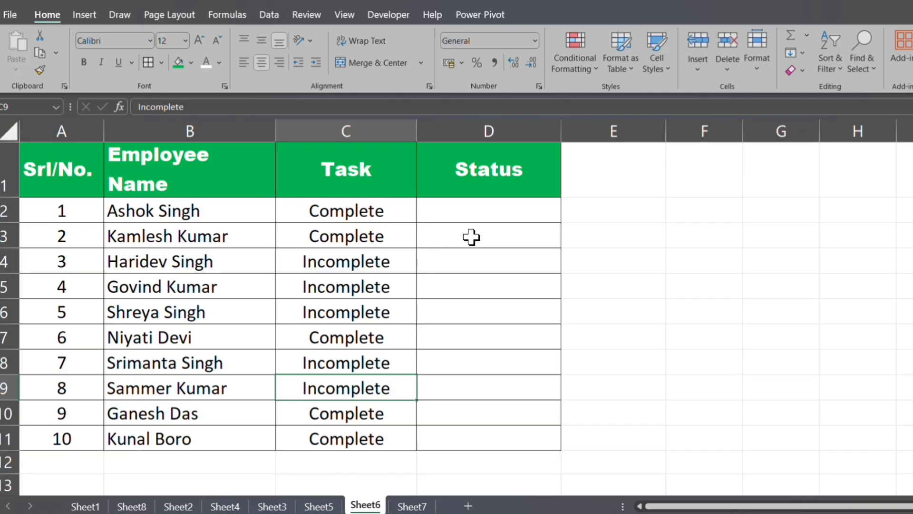
Start an IF formula for the first employee's Status in D2 with the logical test C2="Complete".
{"action": "left_click", "coordinate": [474, 218]}
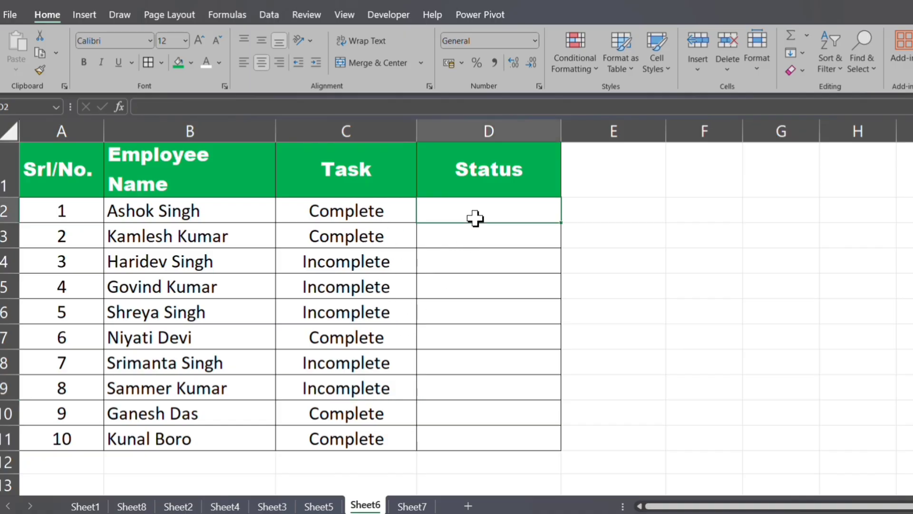
{"action": "left_click", "coordinate": [370, 215]}
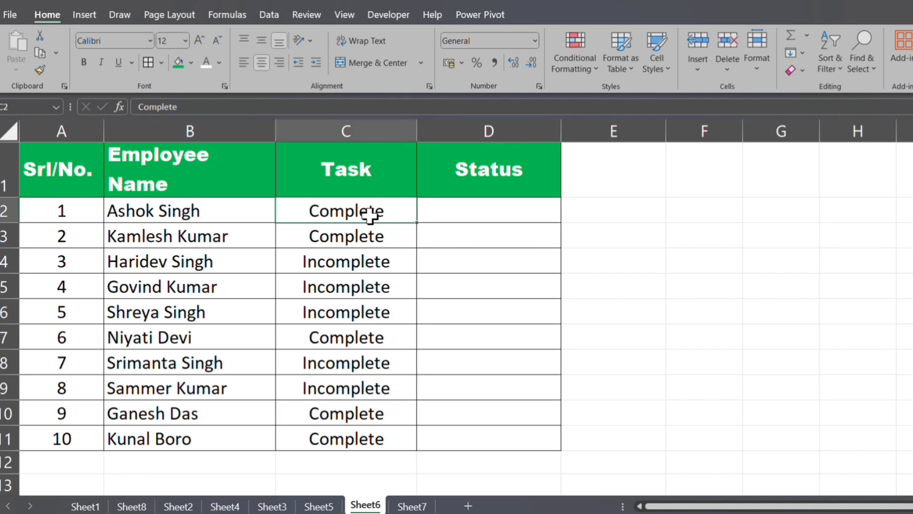
{"action": "left_click", "coordinate": [445, 216]}
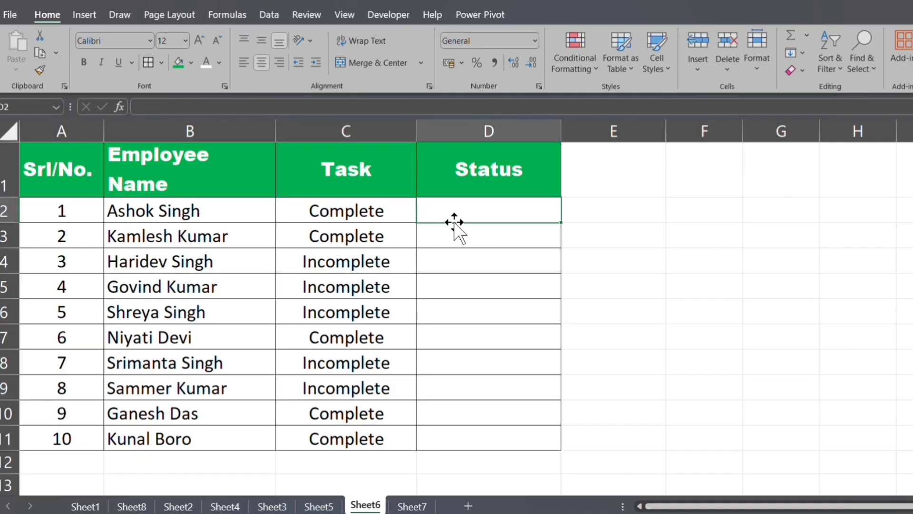
{"action": "type", "text": "=if"}
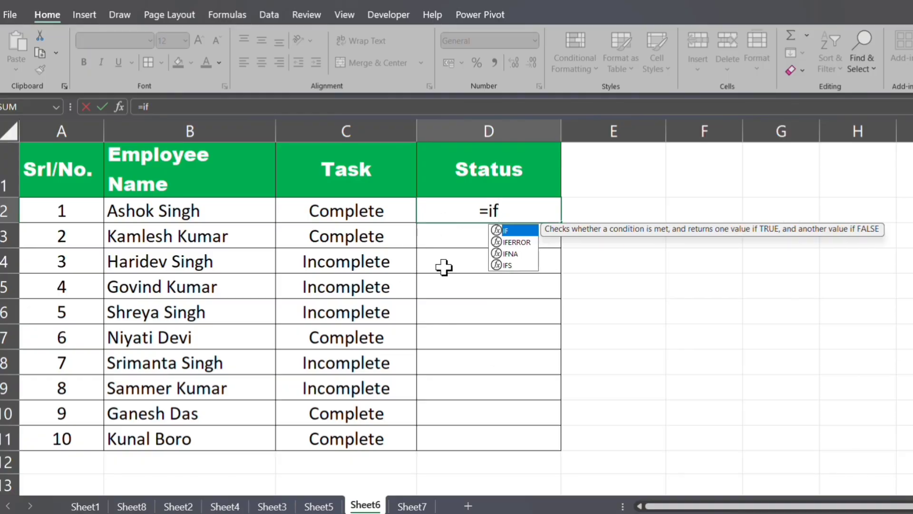
{"action": "double_click", "coordinate": [499, 232]}
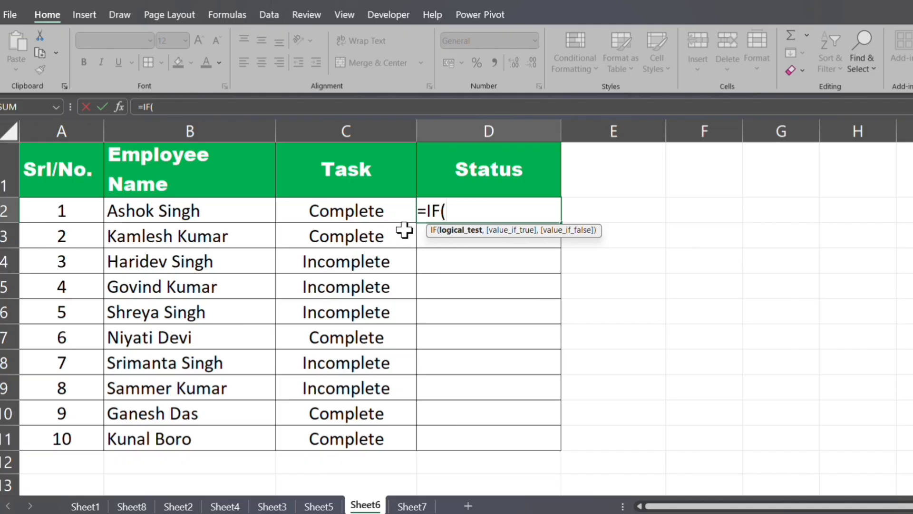
{"action": "left_click", "coordinate": [356, 209]}
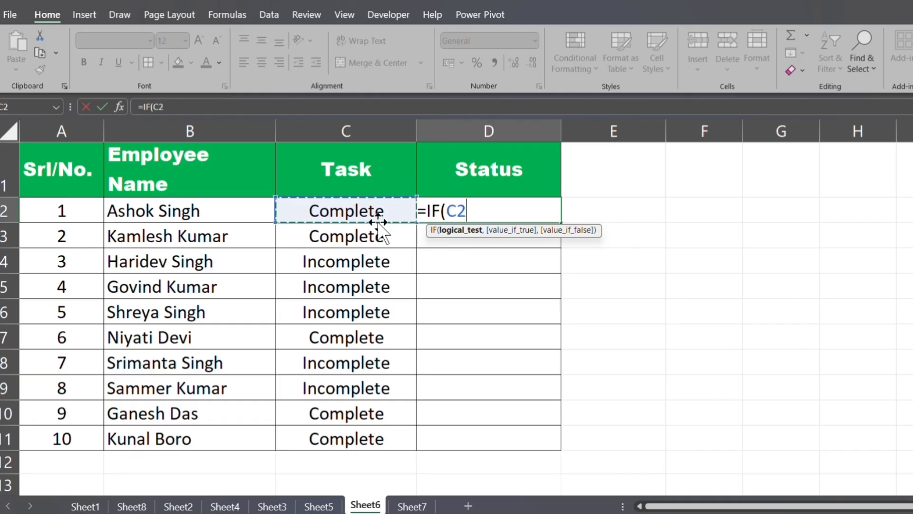
{"action": "type", "text": "="}
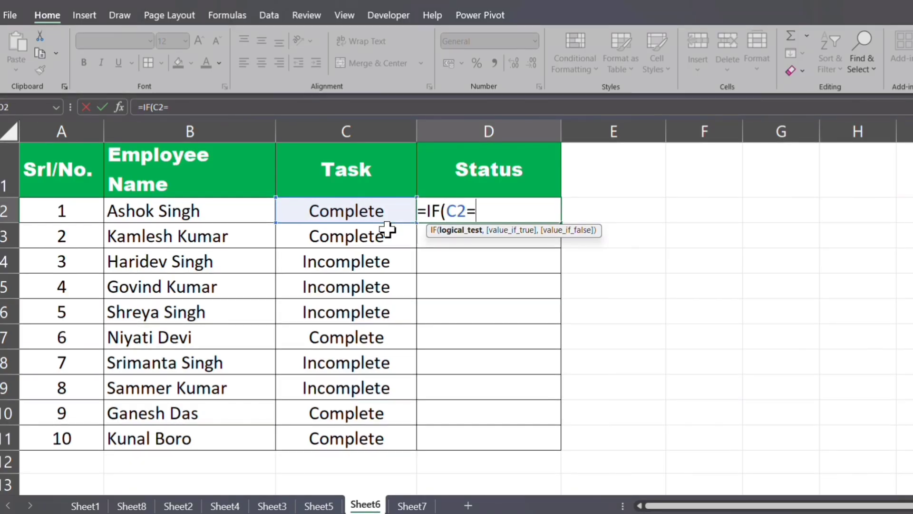
{"action": "type", "text": "\"Compl"}
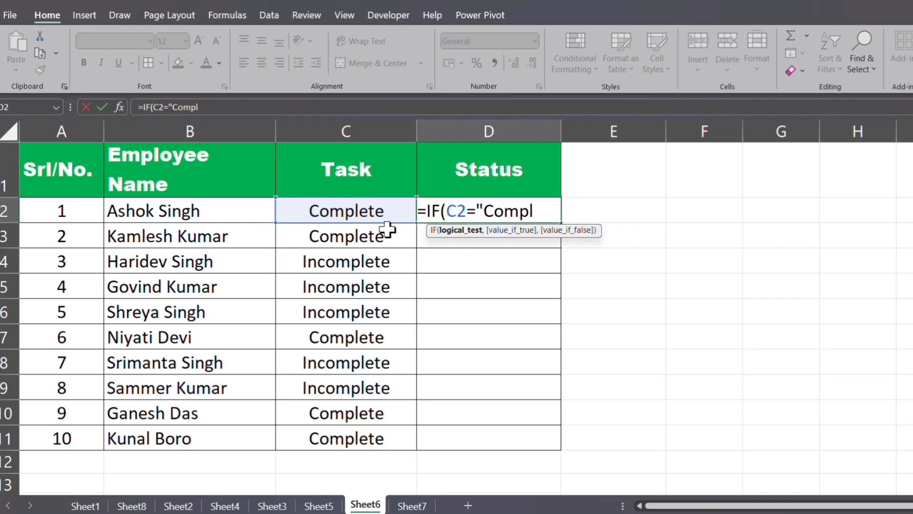
{"action": "type", "text": "ete\""}
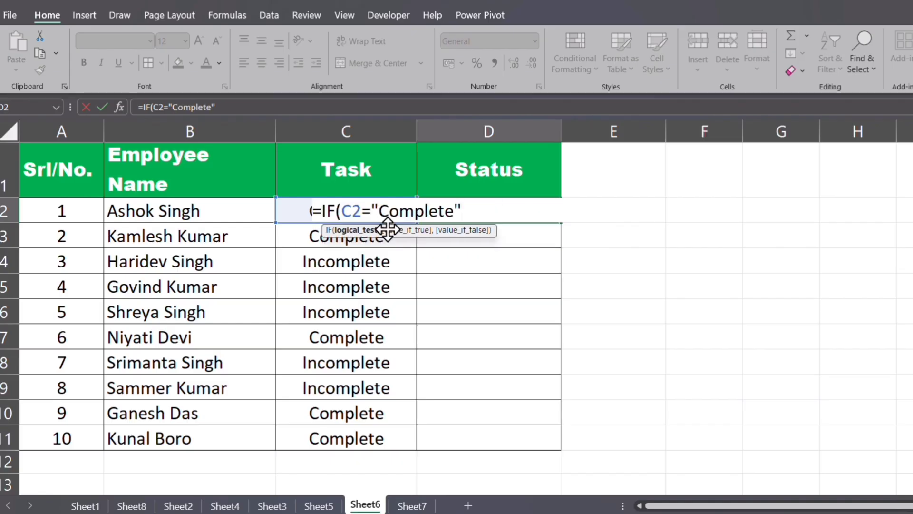
{"action": "type", "text": ","}
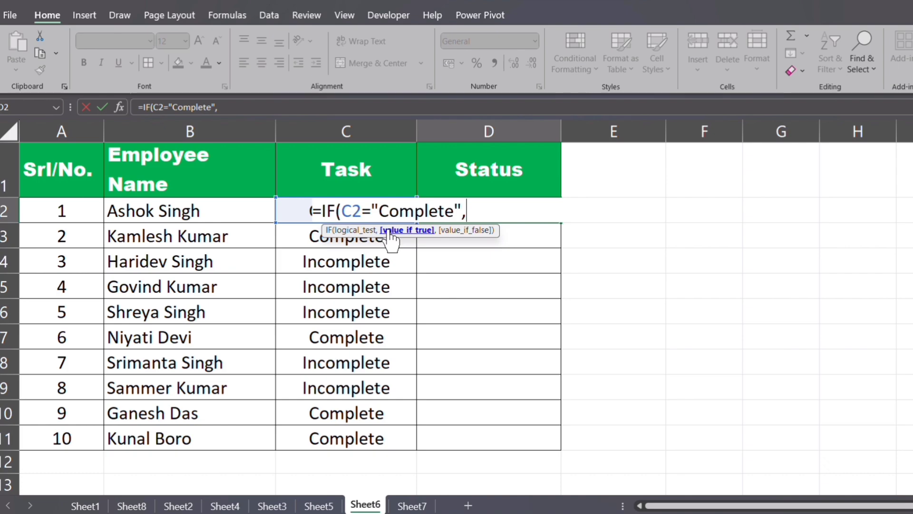
Complete the D2 formula to return "Yes" when true and "No" when false, and fill it down to D11.
{"action": "type", "text": "\"Yes"}
{"action": "type", "text": "\""}
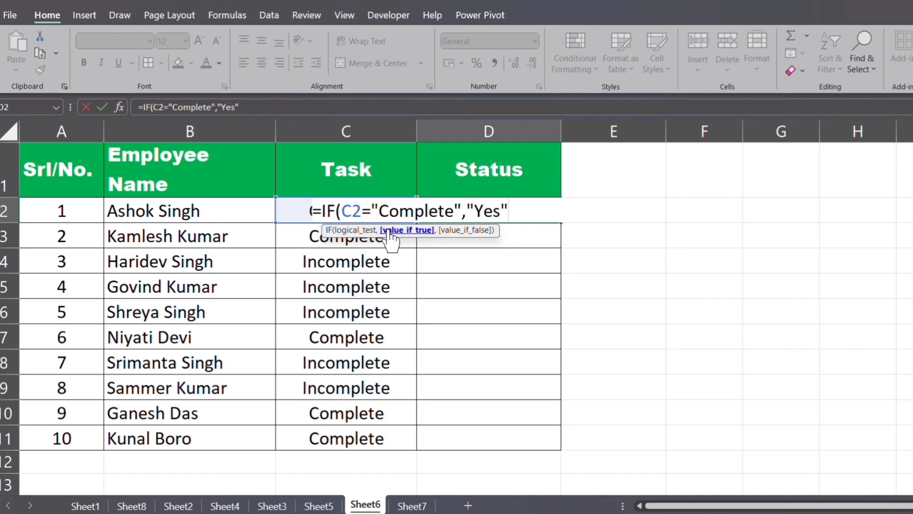
{"action": "type", "text": ","}
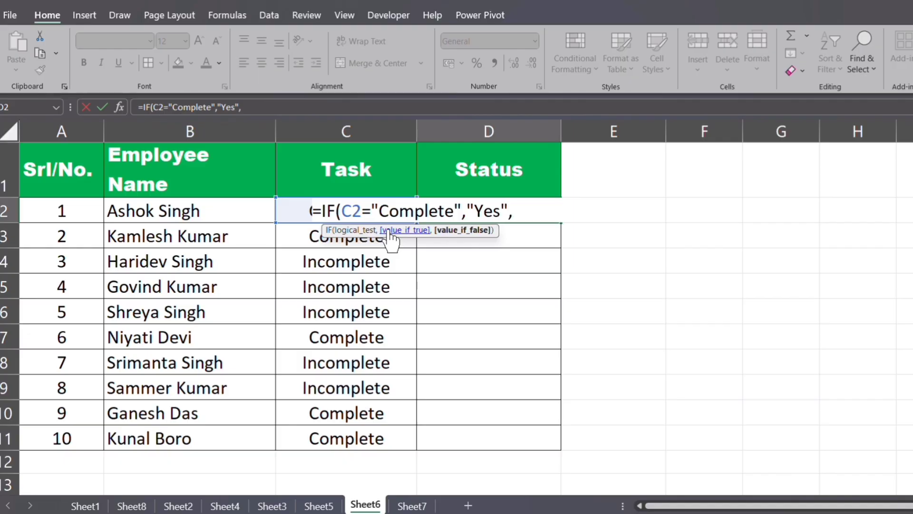
{"action": "type", "text": "\"No\")"}
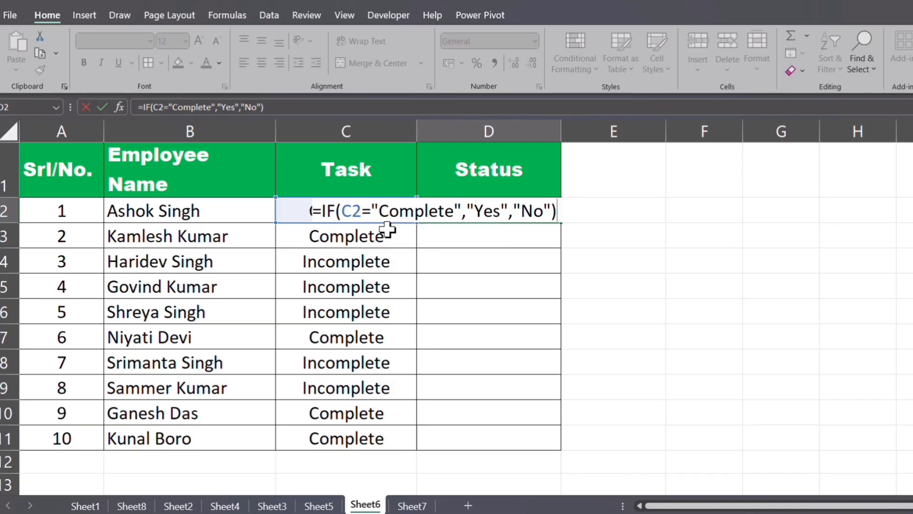
{"action": "key", "text": "Return"}
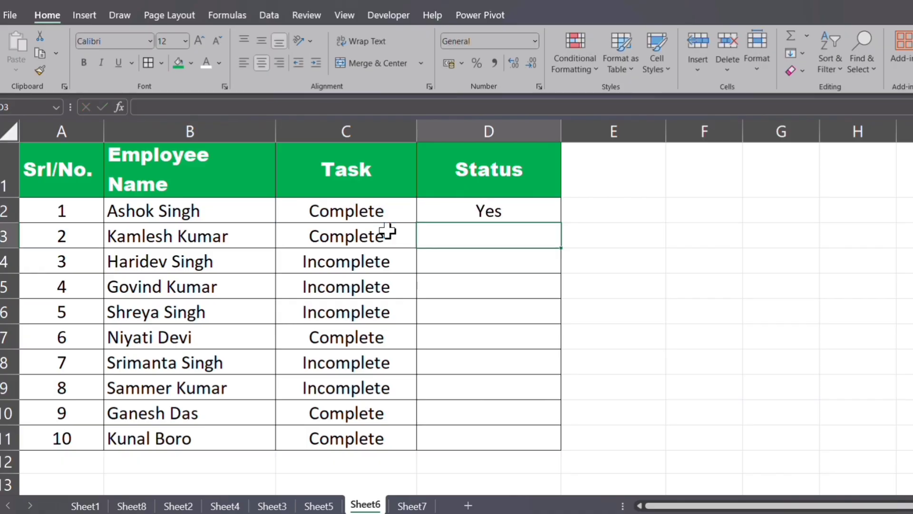
{"action": "left_click", "coordinate": [541, 212]}
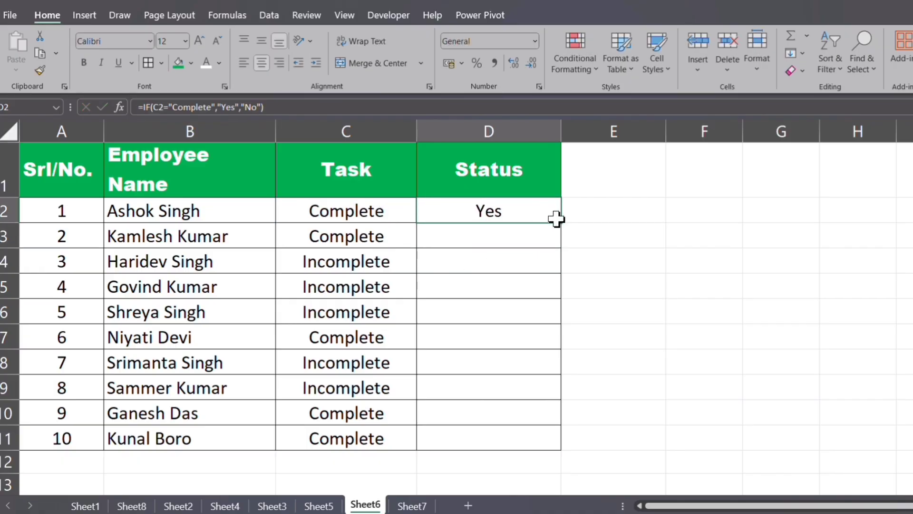
{"action": "double_click", "coordinate": [562, 225]}
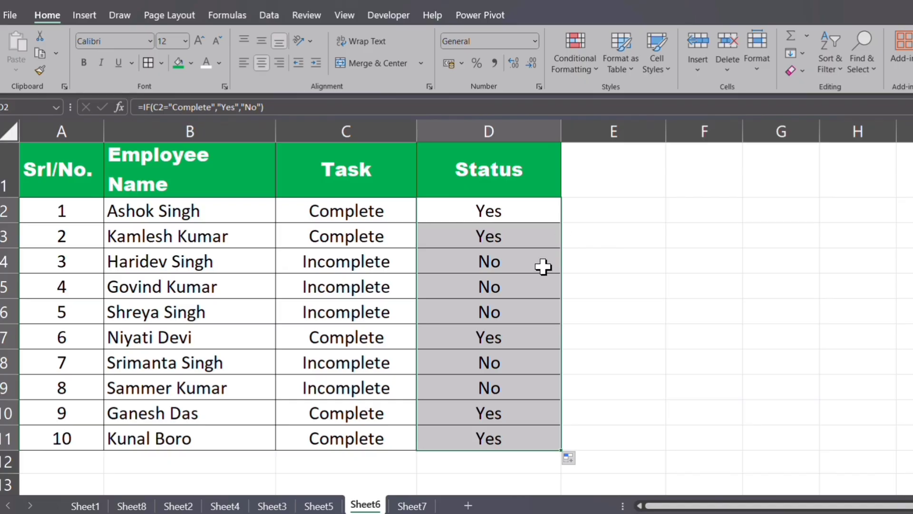
Review the filled Status formulas and compare several results with their Task entries.
{"action": "left_click", "coordinate": [521, 281]}
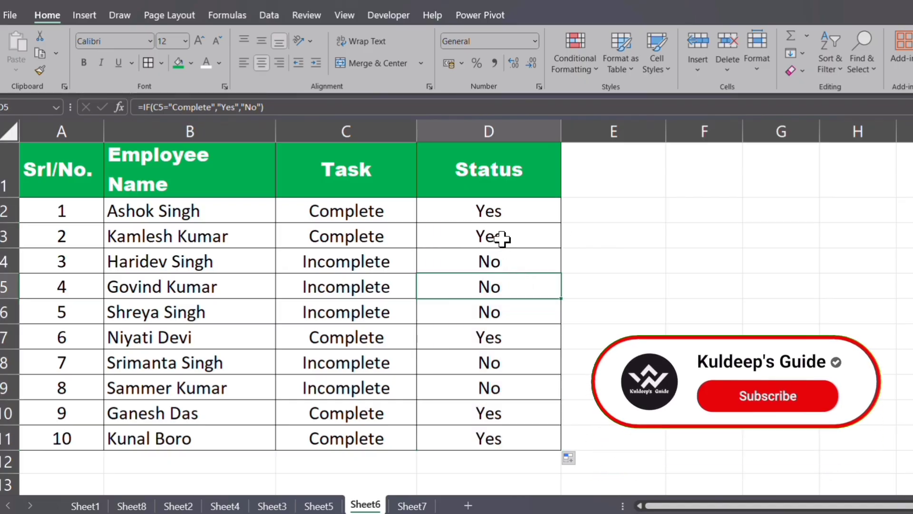
{"action": "left_click", "coordinate": [500, 209]}
{"action": "left_click", "coordinate": [503, 245]}
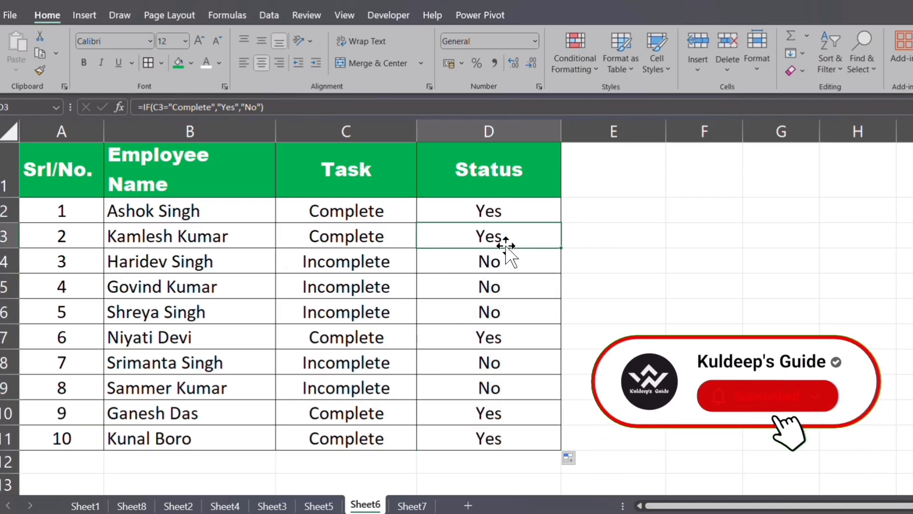
{"action": "left_click", "coordinate": [502, 265]}
{"action": "left_click", "coordinate": [508, 291]}
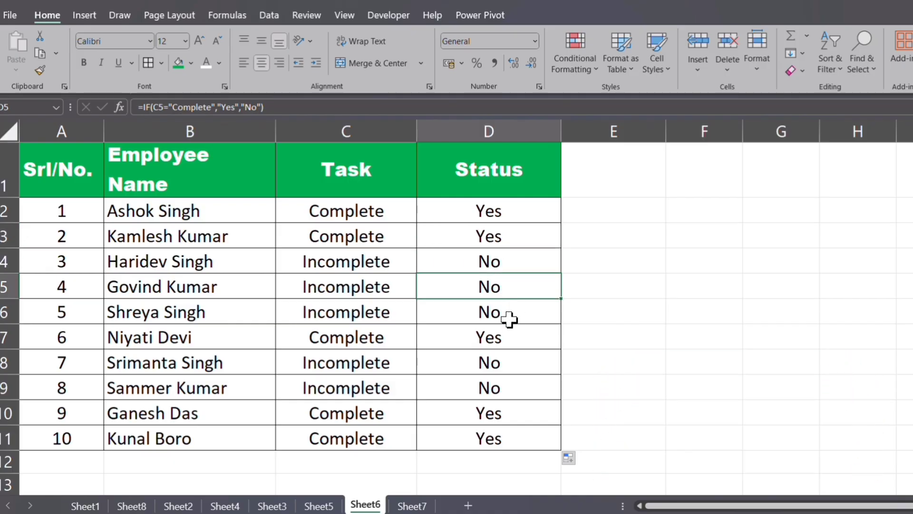
{"action": "left_click", "coordinate": [509, 315]}
{"action": "left_click", "coordinate": [509, 369]}
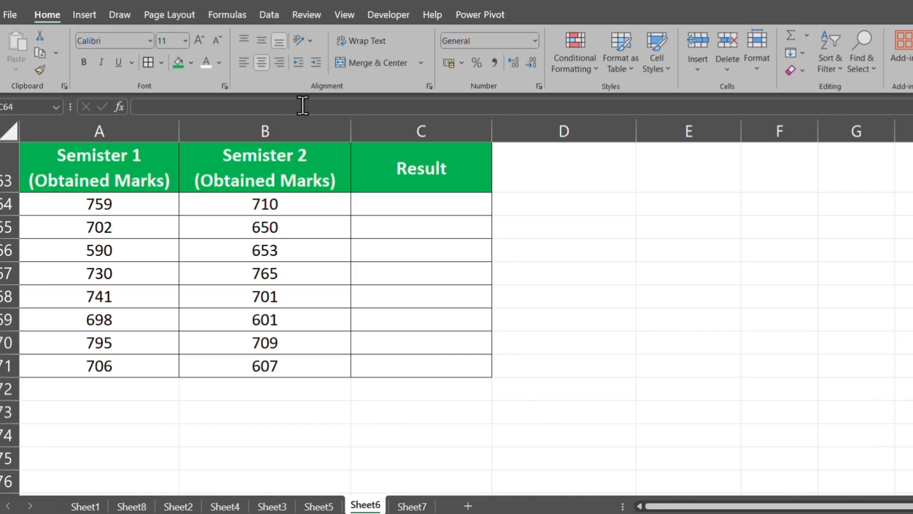
Compare the Semister 1 and Semister 2 obtained marks in row 64.
{"action": "left_click", "coordinate": [265, 210]}
{"action": "left_click", "coordinate": [145, 214]}
{"action": "left_click", "coordinate": [292, 204]}
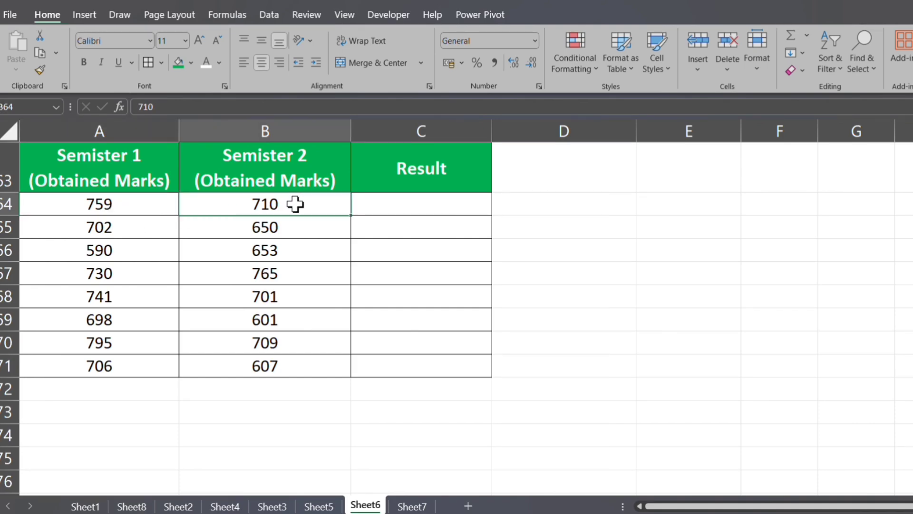
{"action": "left_click", "coordinate": [138, 208]}
{"action": "left_click", "coordinate": [266, 207]}
Start an IF formula for the Result in C64 with the logical test AND(A64>700,B64>700).
{"action": "left_click", "coordinate": [388, 207]}
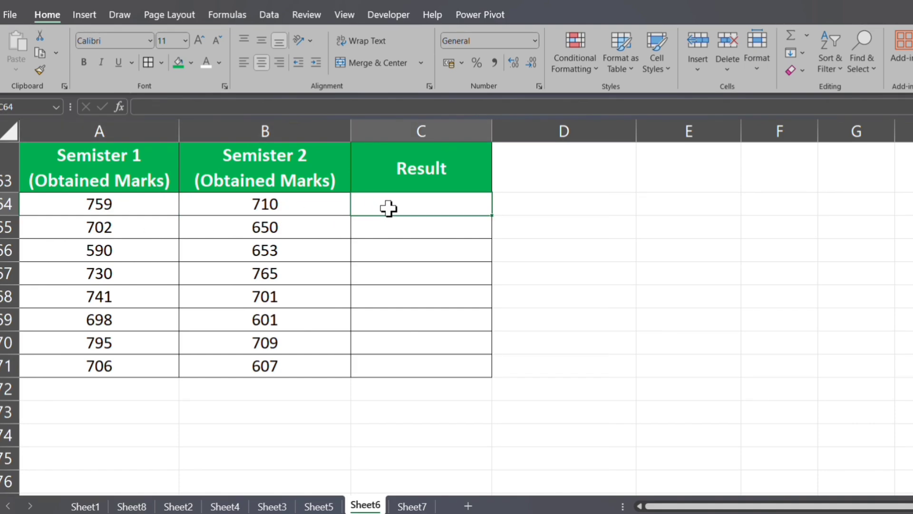
{"action": "type", "text": "="}
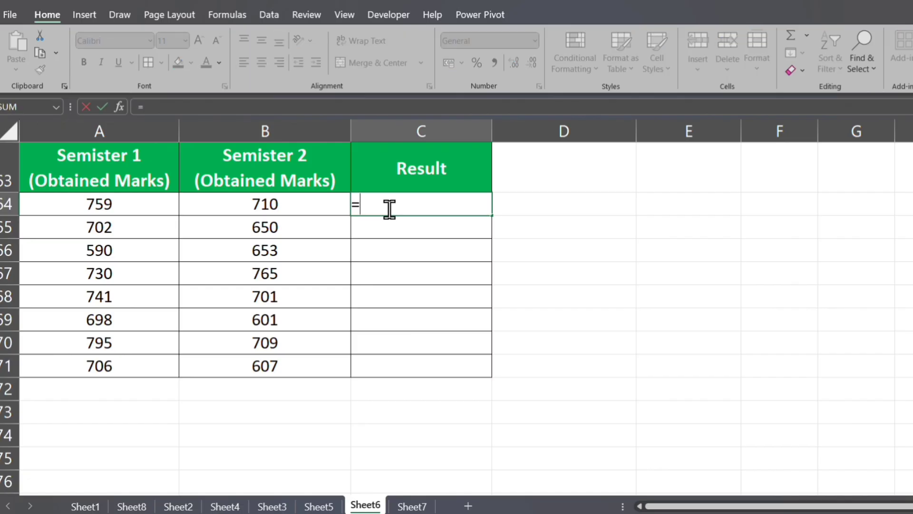
{"action": "type", "text": "if"}
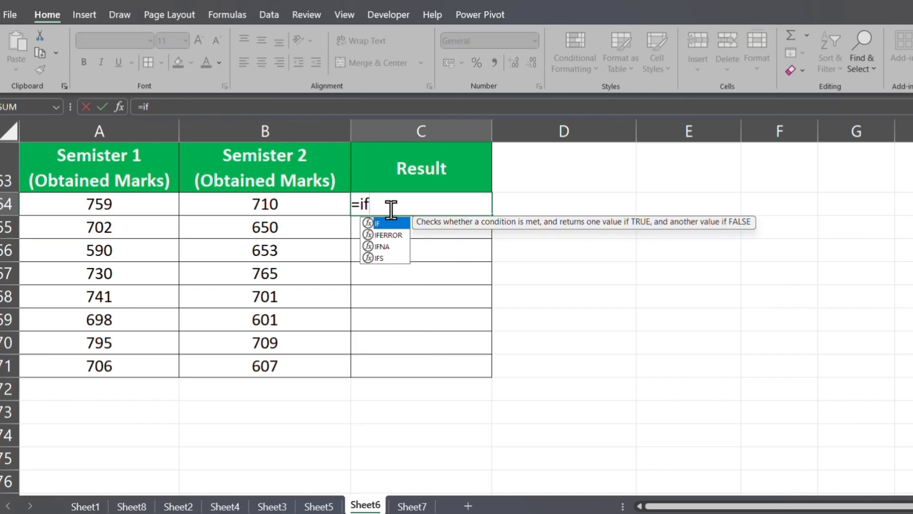
{"action": "double_click", "coordinate": [381, 224]}
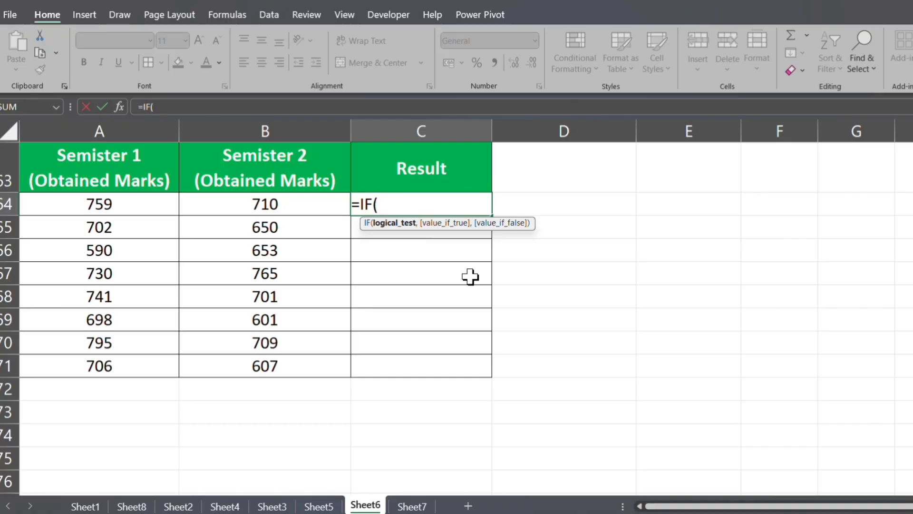
{"action": "type", "text": "An"}
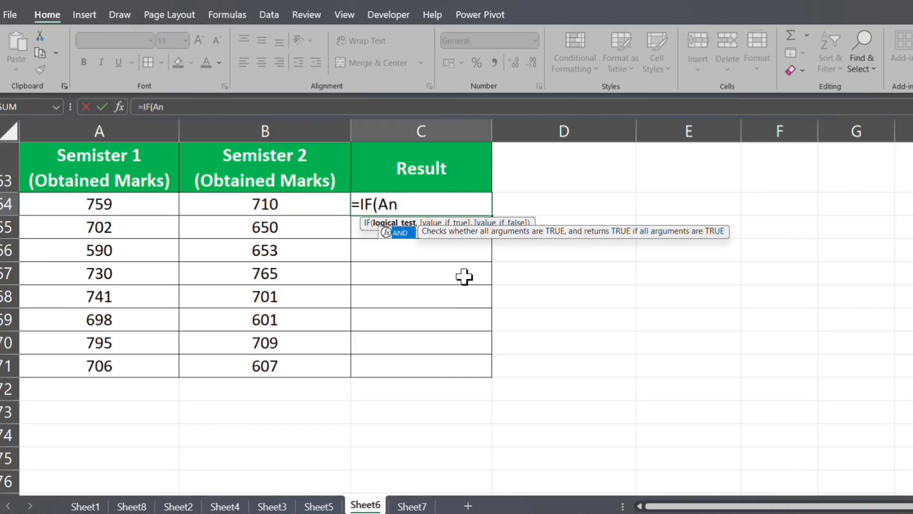
{"action": "double_click", "coordinate": [399, 232]}
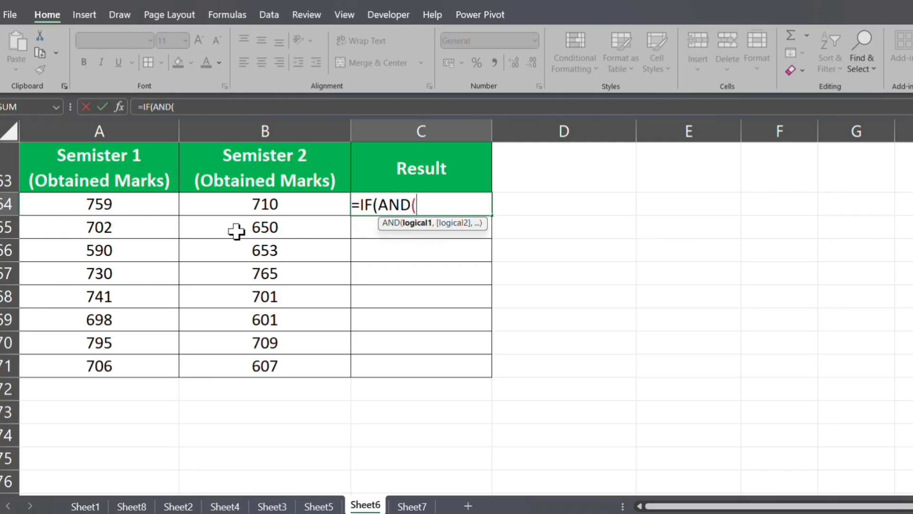
{"action": "left_click", "coordinate": [147, 209]}
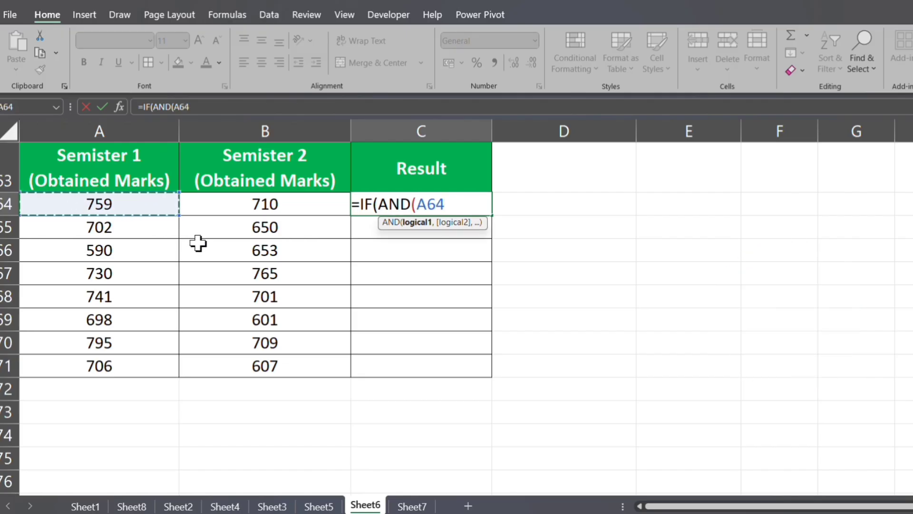
{"action": "type", "text": ">700"}
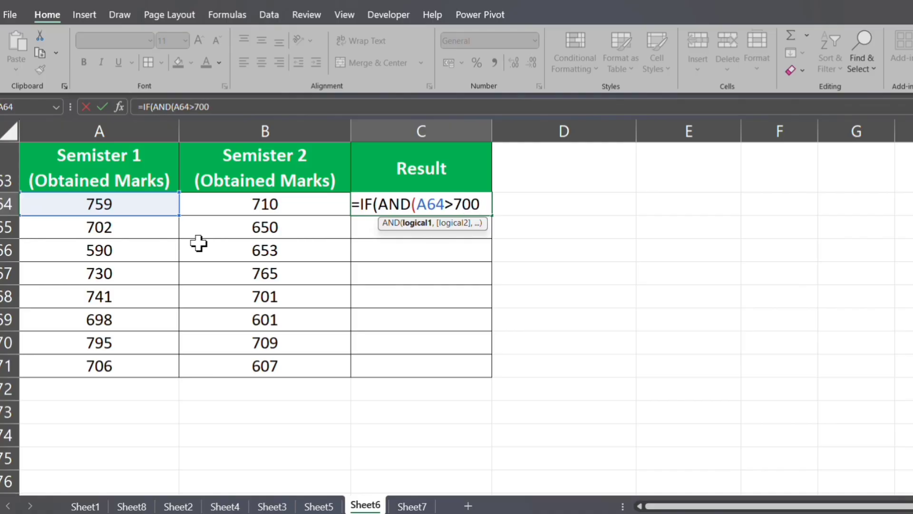
{"action": "type", "text": ","}
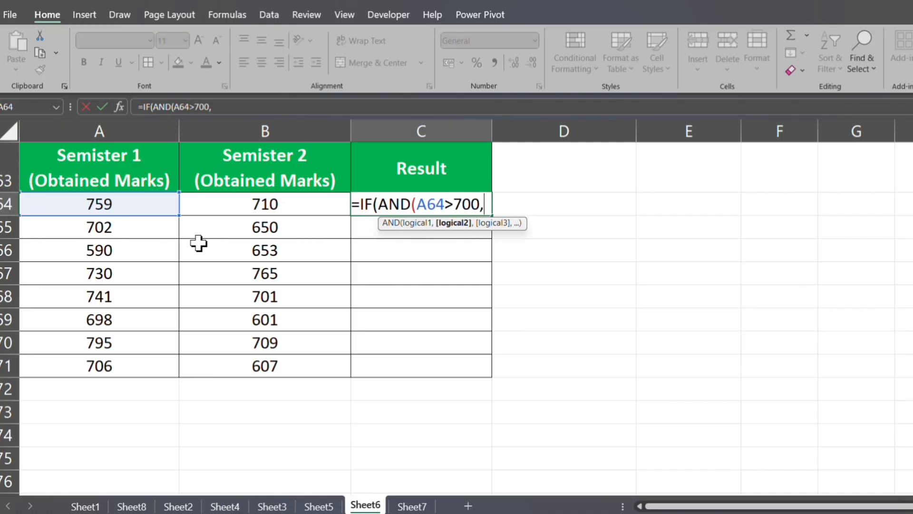
{"action": "left_click", "coordinate": [281, 208]}
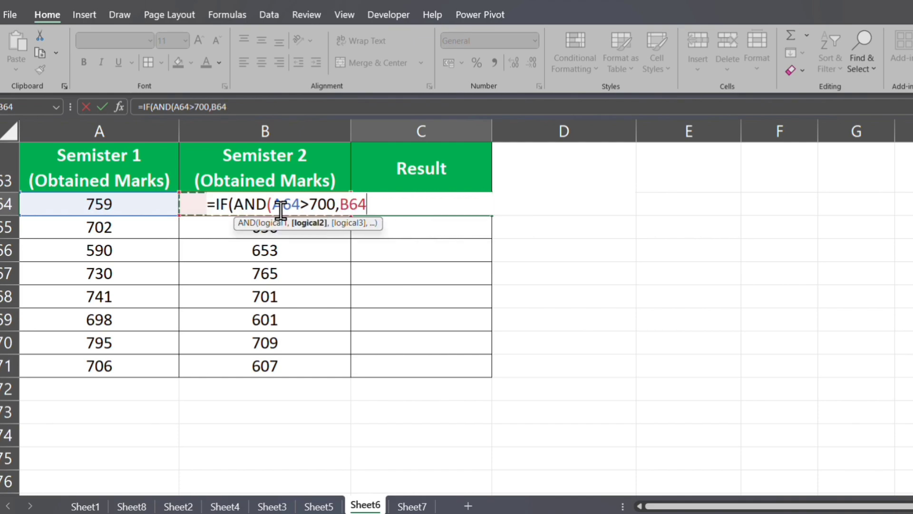
{"action": "type", "text": ">700),"}
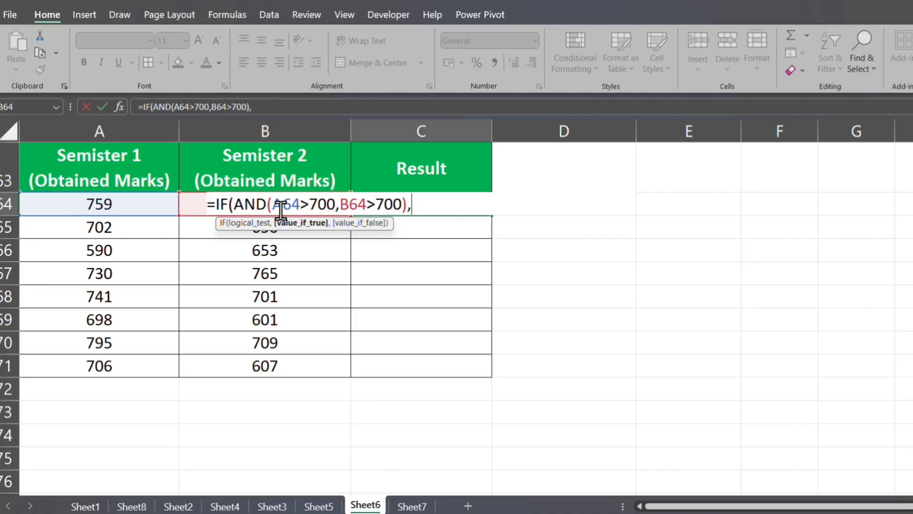
Complete the C64 formula to return "Pass" when true and "Fail" when false, and fill it down to C71.
{"action": "type", "text": "\"Pass"}
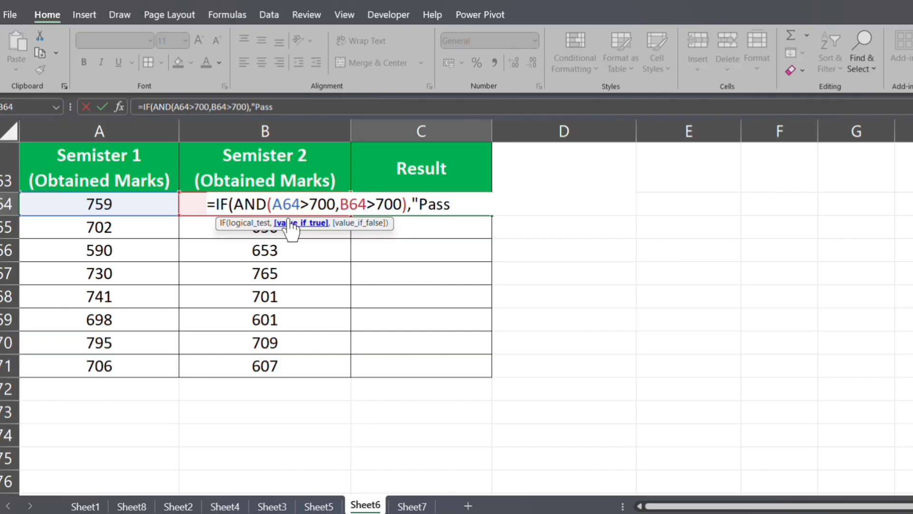
{"action": "type", "text": "\","}
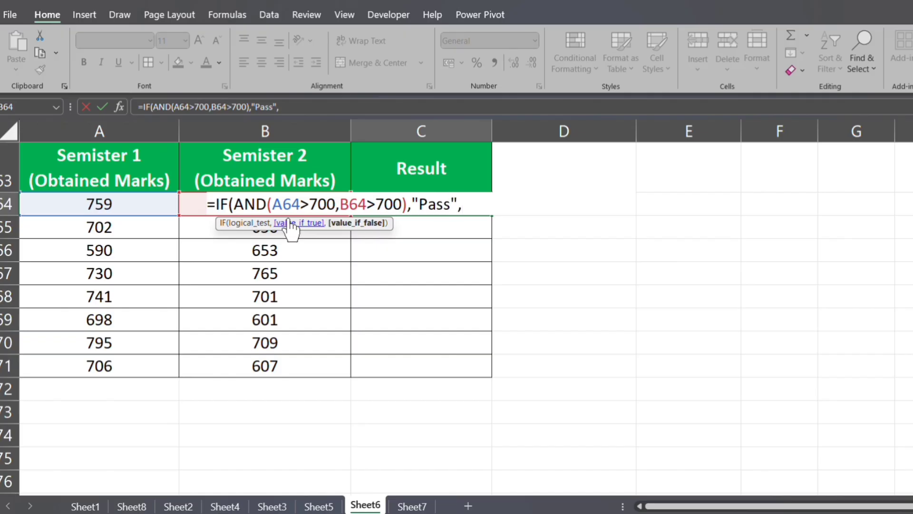
{"action": "type", "text": "\"Fail\""}
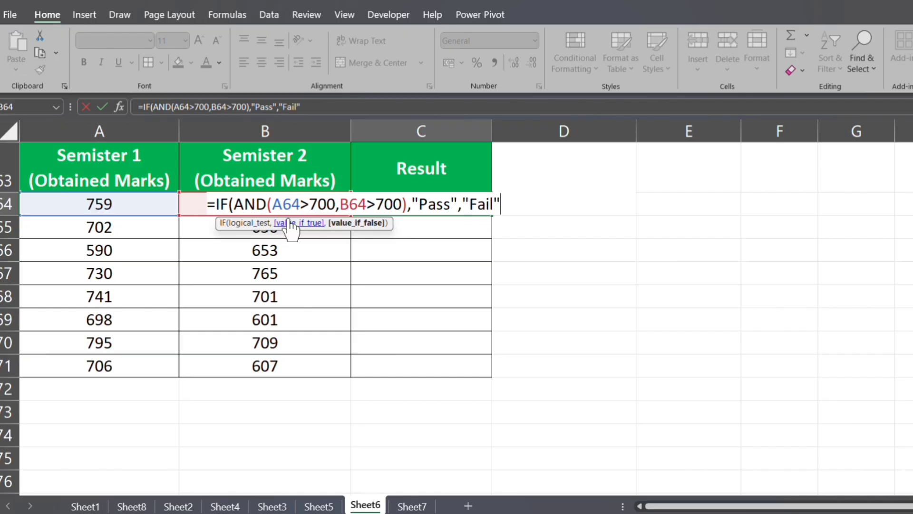
{"action": "type", "text": ")"}
{"action": "key", "text": "Return"}
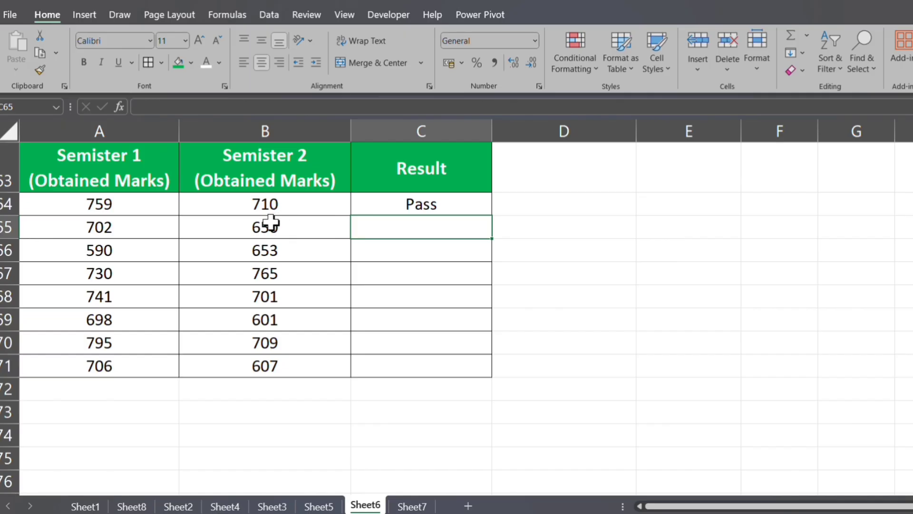
{"action": "left_click", "coordinate": [476, 209]}
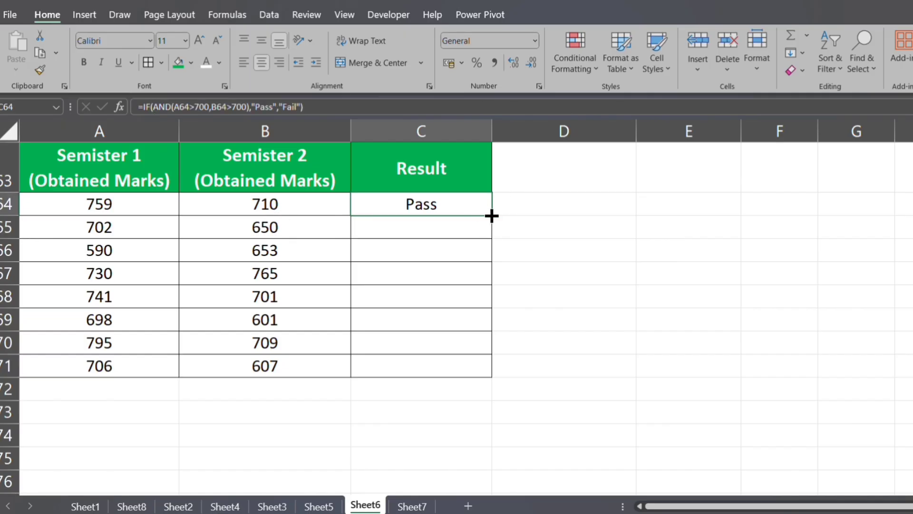
{"action": "double_click", "coordinate": [492, 217]}
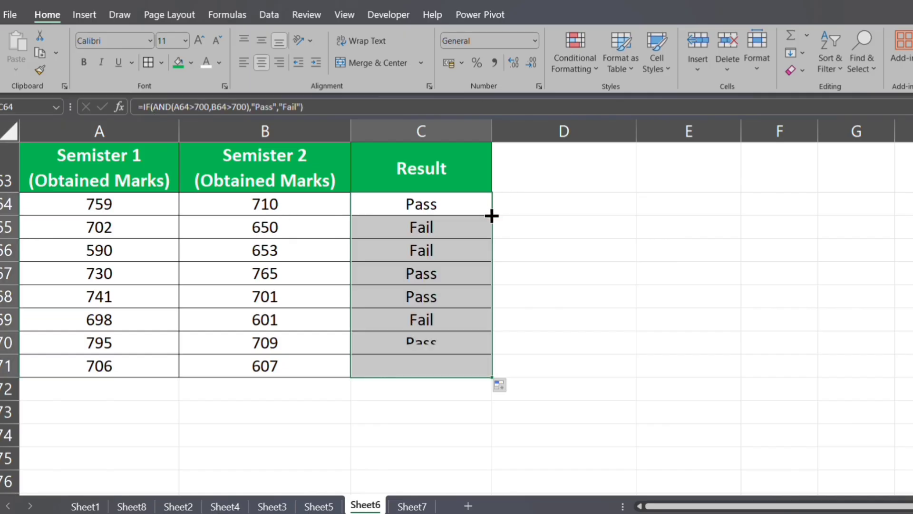
Review the filled Result formulas in rows 66, 67 and 70 against the marks of both semesters.
{"action": "left_click", "coordinate": [456, 243]}
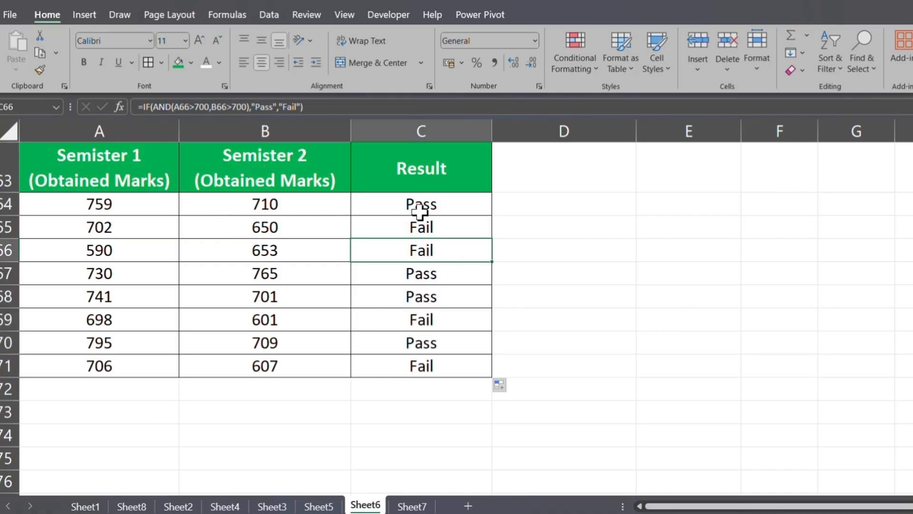
{"action": "left_click", "coordinate": [424, 280]}
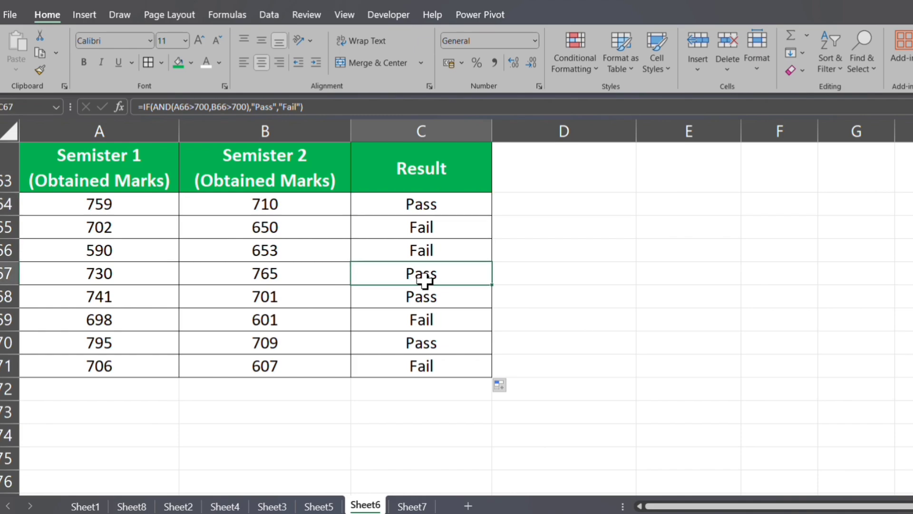
{"action": "left_click", "coordinate": [426, 333]}
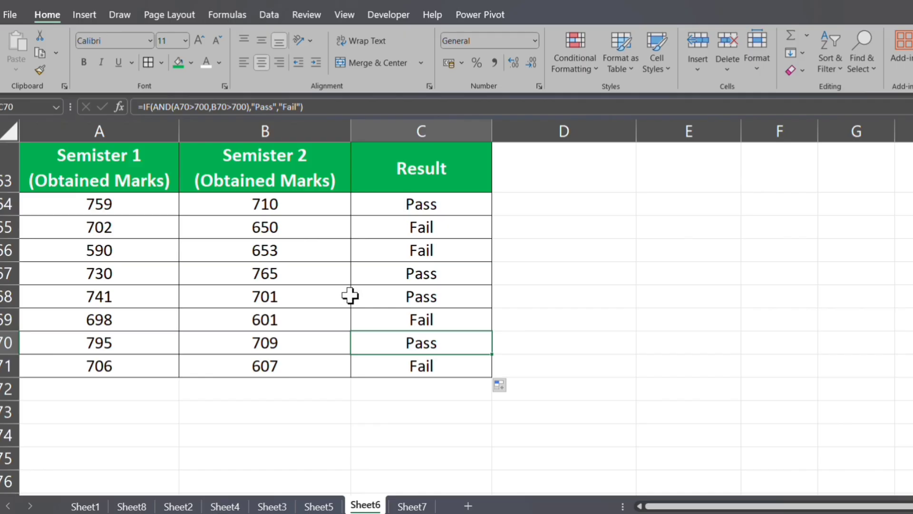
{"action": "left_click", "coordinate": [473, 257]}
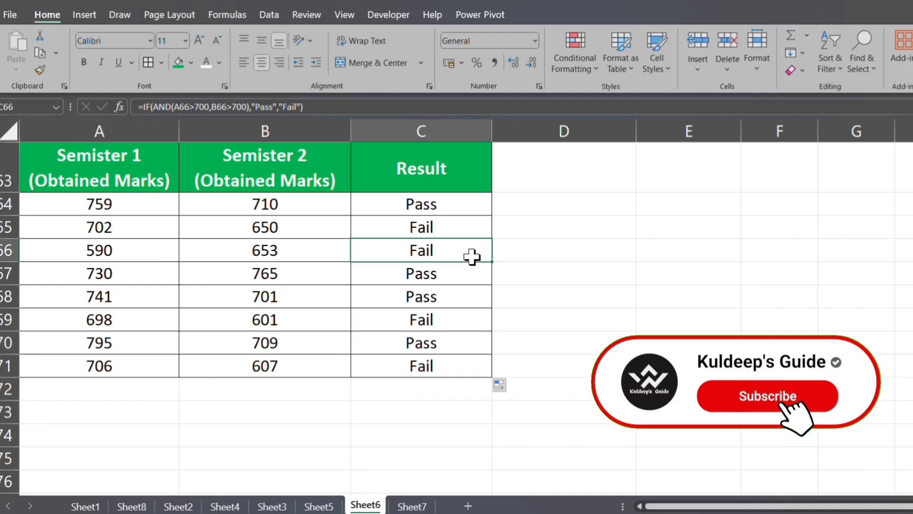